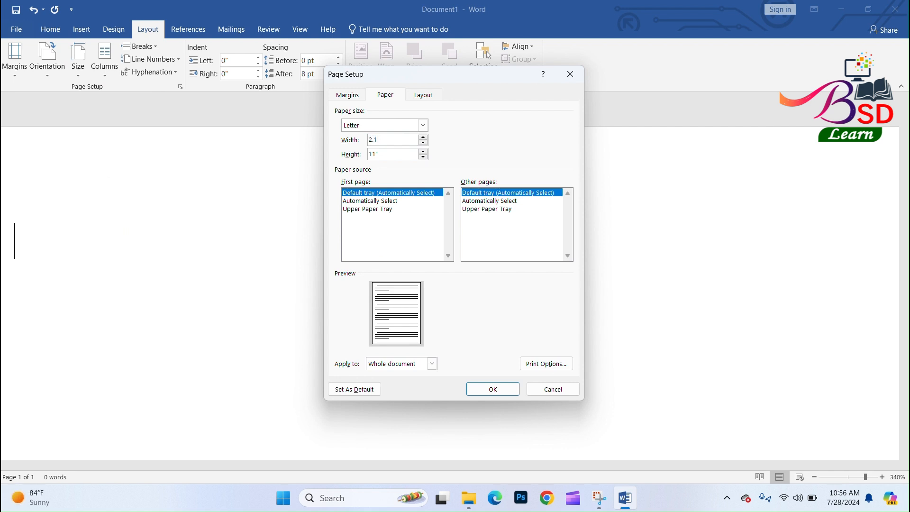
# Step: Set a custom paper size of 2.125 wide by 3.225 high and all four margins to 0, ignoring the printable-area limits
pyautogui.press('Tab')
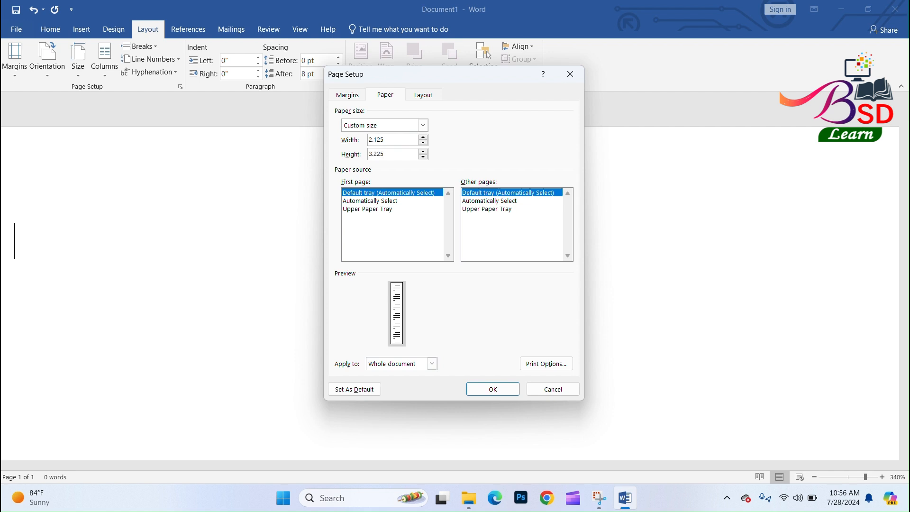
pyautogui.click(351, 91)
pyautogui.click(397, 125)
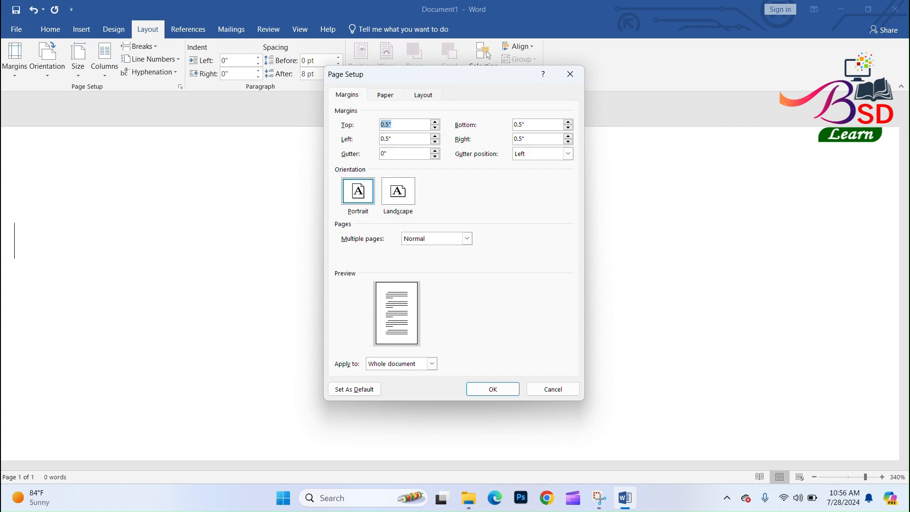
pyautogui.doubleClick(396, 141)
pyautogui.write('0')
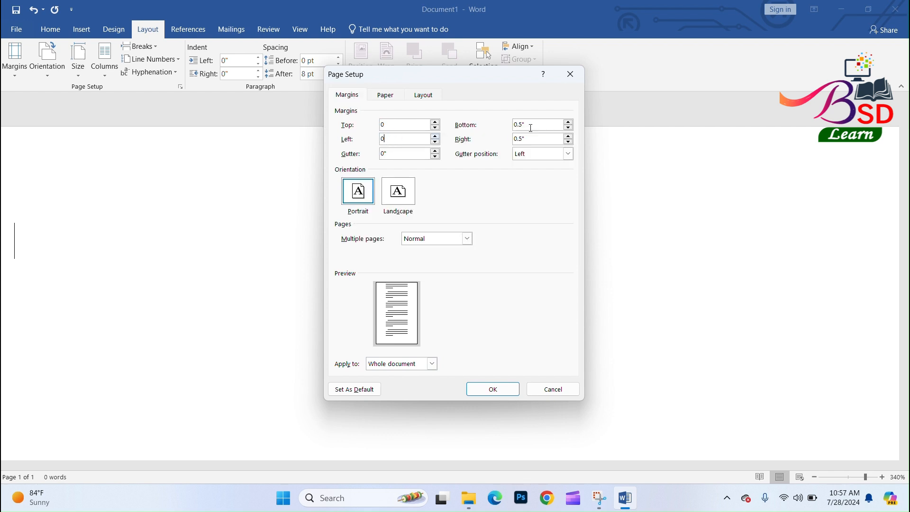
pyautogui.doubleClick(530, 125)
pyautogui.write('0')
pyautogui.click(516, 139)
pyautogui.write('0')
pyautogui.press('Tab')
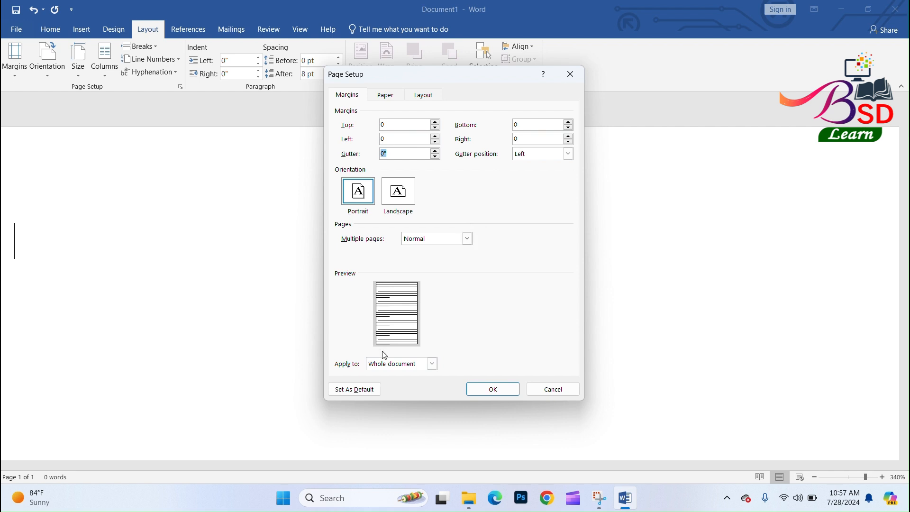
pyautogui.click(492, 386)
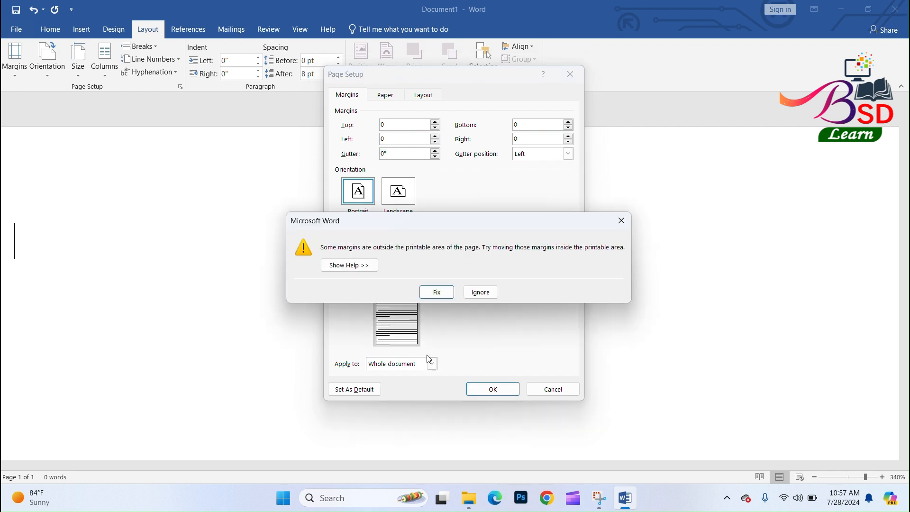
pyautogui.click(479, 291)
# Step: Draw a rounded rectangle about 1.93" wide and 1.29" high near the page's upper edge and increase its corner rounding
pyautogui.scroll(-11, 457, 284)
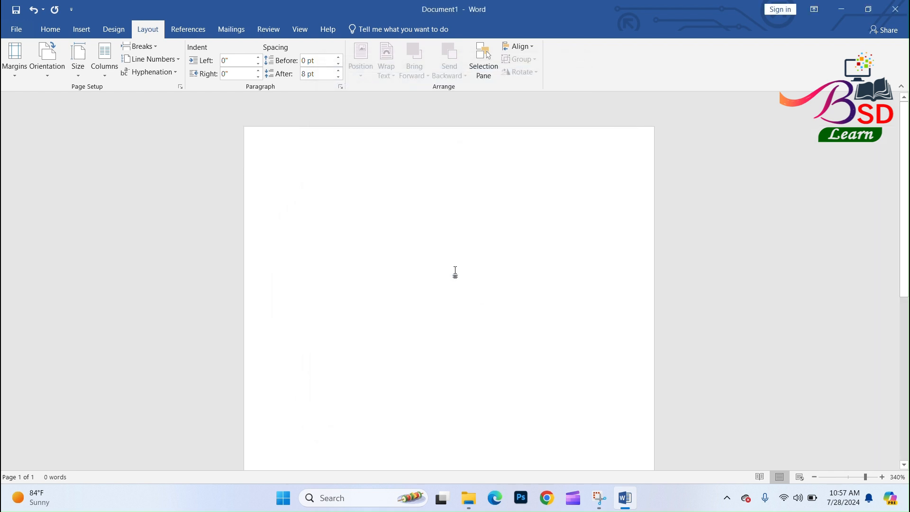
pyautogui.scroll(-5, 459, 280)
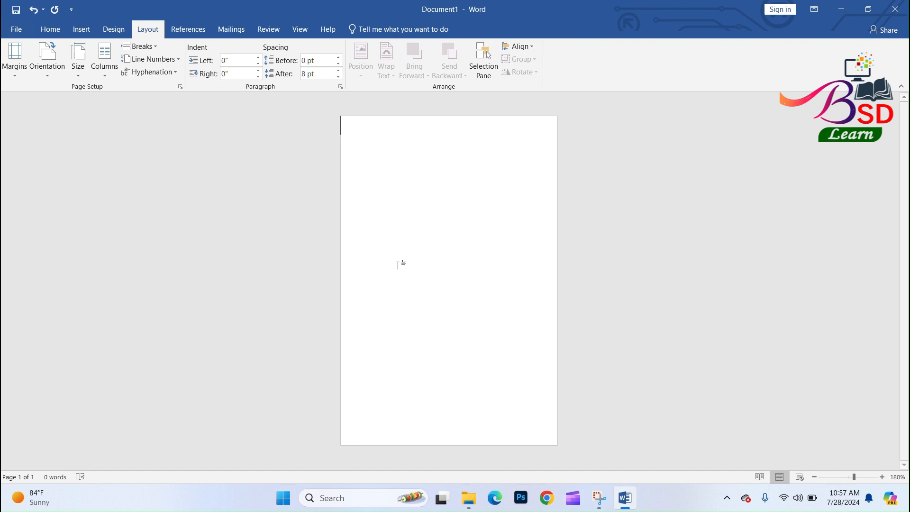
pyautogui.scroll(4, 415, 267)
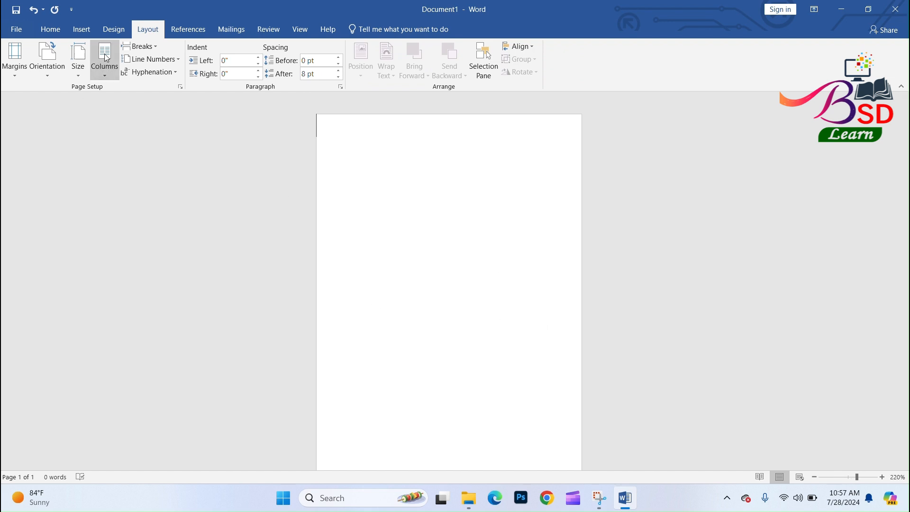
pyautogui.click(114, 30)
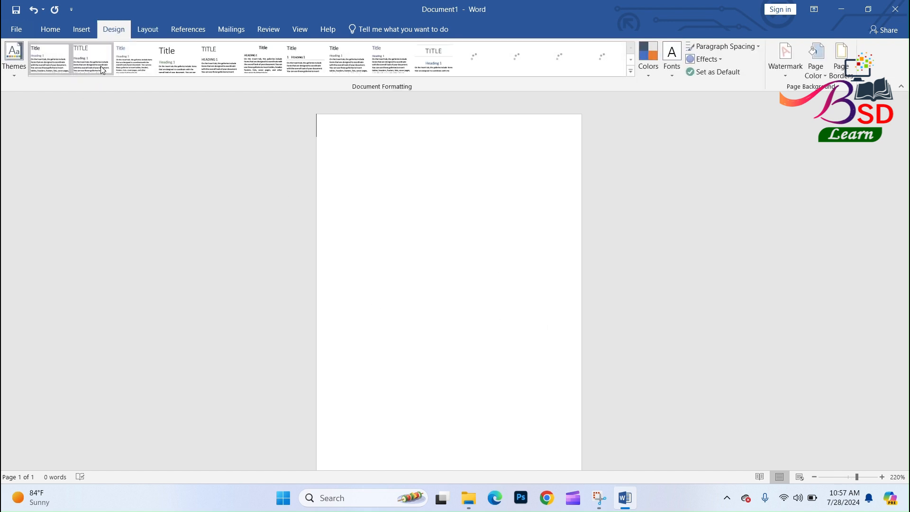
pyautogui.click(80, 29)
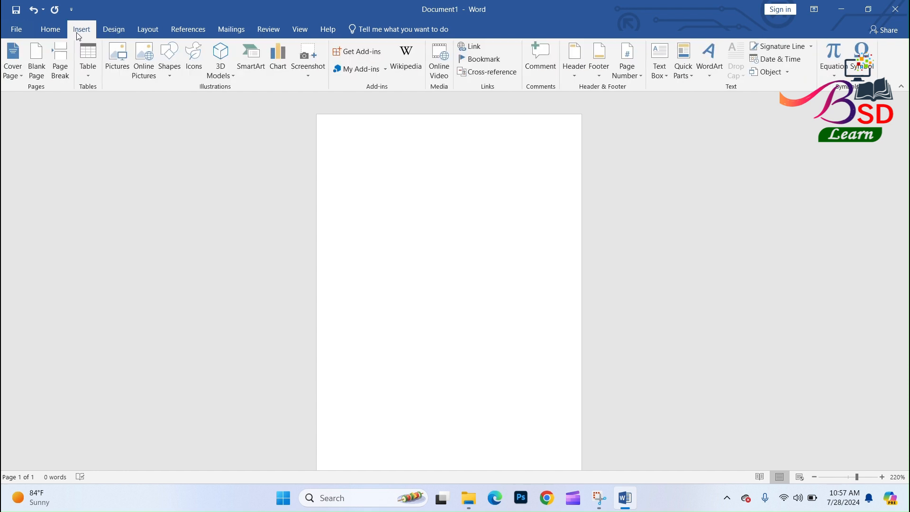
pyautogui.click(168, 72)
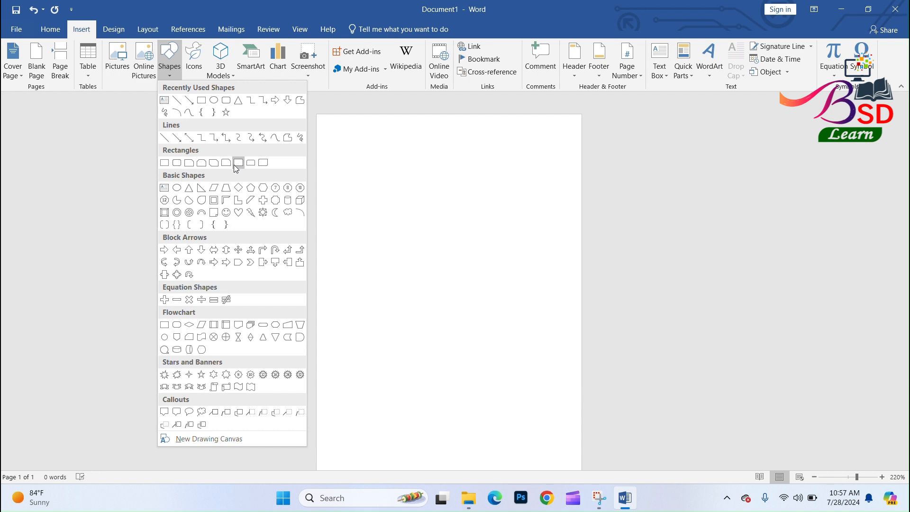
pyautogui.click(187, 162)
pyautogui.moveTo(324, 131)
pyautogui.mouseDown()
pyautogui.moveTo(544, 341)
pyautogui.moveTo(565, 294)
pyautogui.mouseUp()
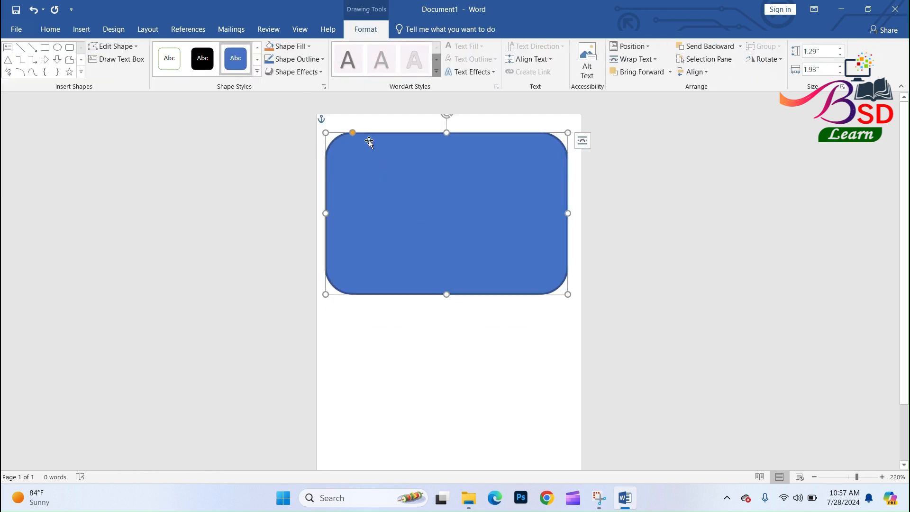
pyautogui.moveTo(350, 132); pyautogui.dragTo(378, 138)
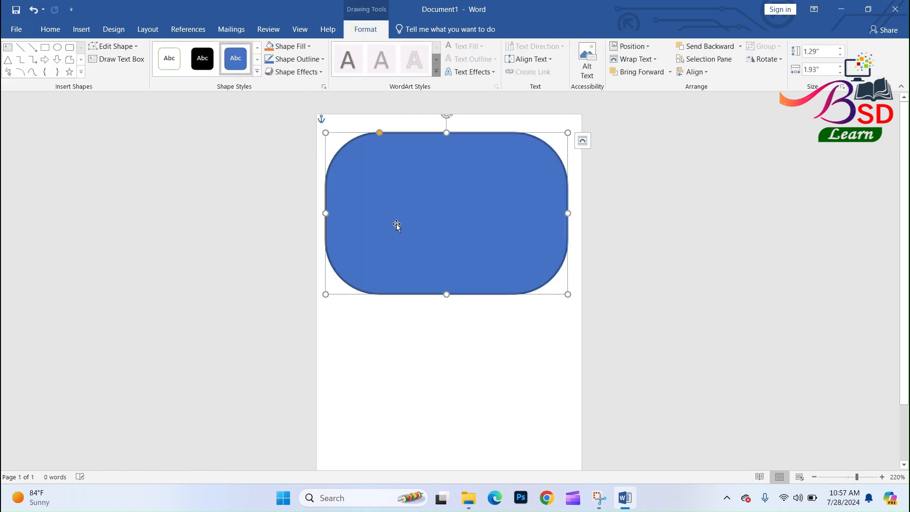
# Step: Enlarge the rounded rectangle to about 2.63" by 1.69", tilt it, and position it across the page top with one rounded corner pointing down
pyautogui.moveTo(325, 293); pyautogui.dragTo(254, 328)
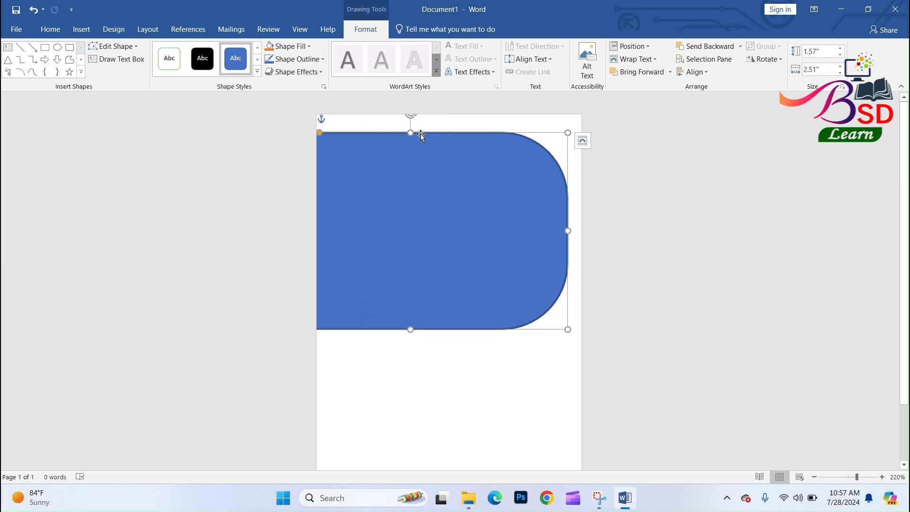
pyautogui.moveTo(414, 116); pyautogui.dragTo(491, 133)
pyautogui.moveTo(484, 180); pyautogui.dragTo(474, 126)
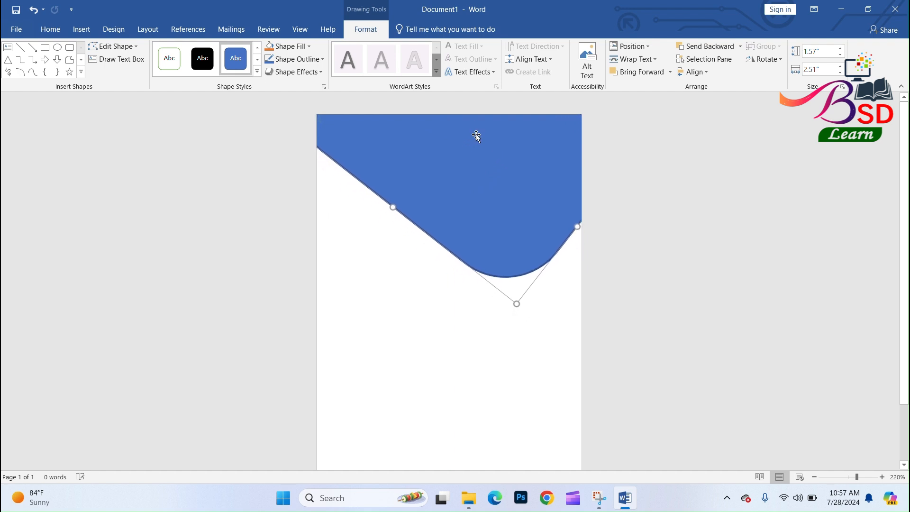
pyautogui.moveTo(518, 306)
pyautogui.mouseDown()
pyautogui.moveTo(522, 329)
pyautogui.moveTo(520, 321)
pyautogui.mouseUp()
pyautogui.moveTo(500, 227); pyautogui.dragTo(491, 204)
# Step: Remove the shape's outline and fill it with the standard purple color
pyautogui.click(309, 59)
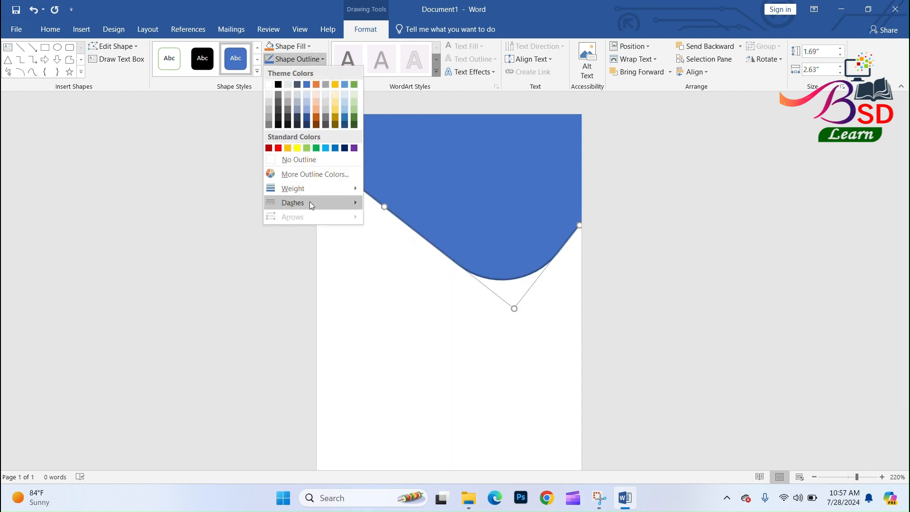
pyautogui.click(308, 160)
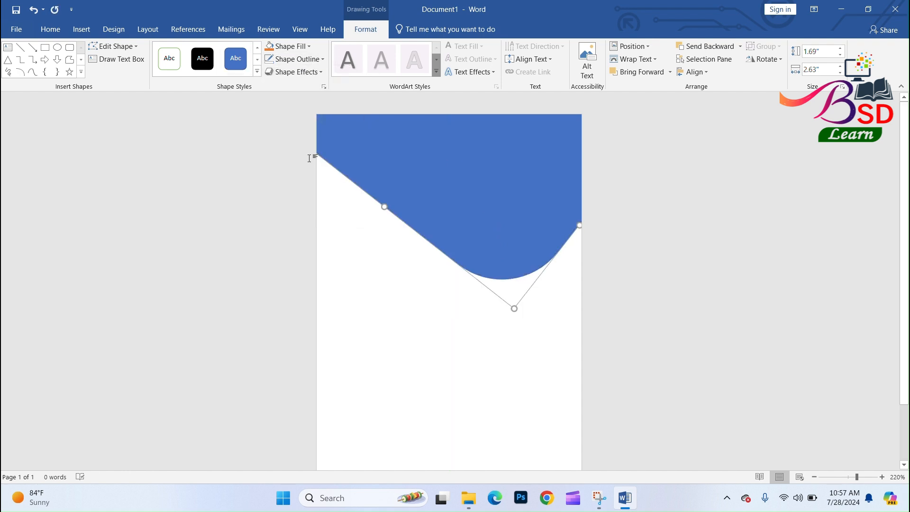
pyautogui.click(287, 45)
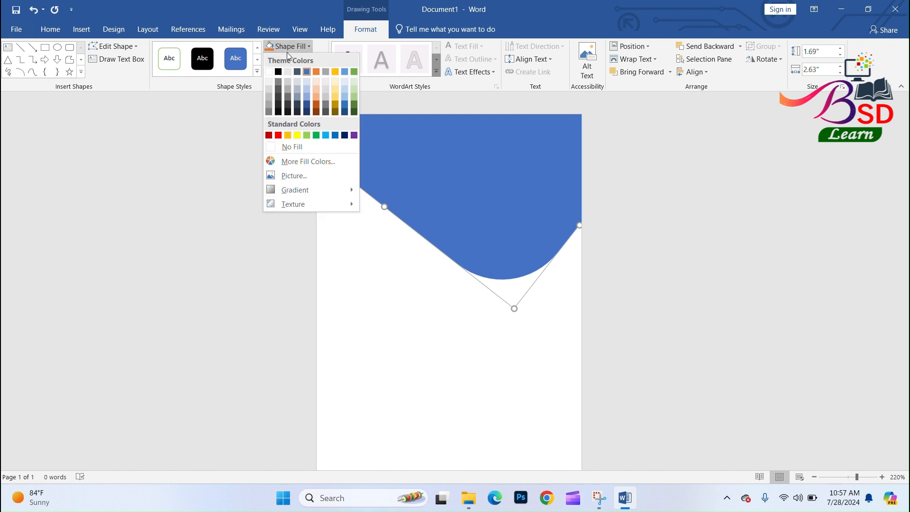
pyautogui.click(354, 135)
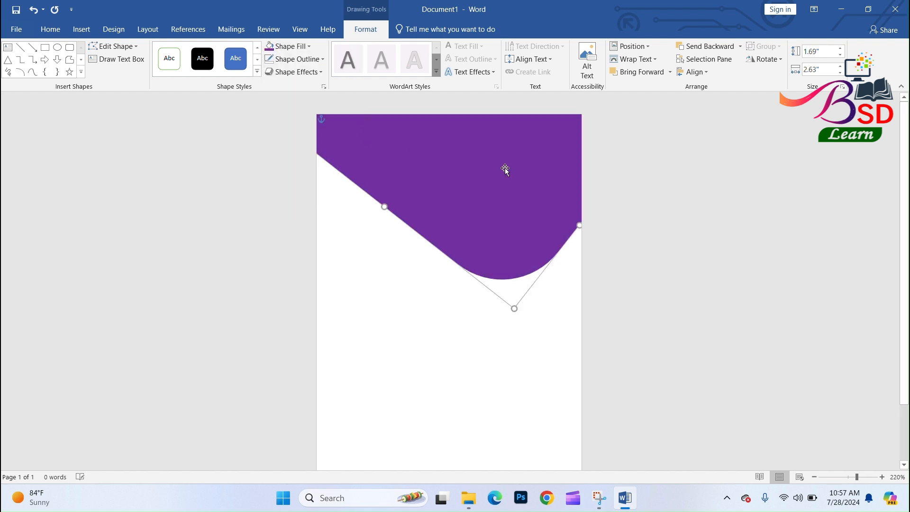
# Step: Copy and paste the purple shape, and fill the copy with the standard orange color
pyautogui.click(474, 185)
pyautogui.click(474, 186)
pyautogui.rightClick(474, 186)
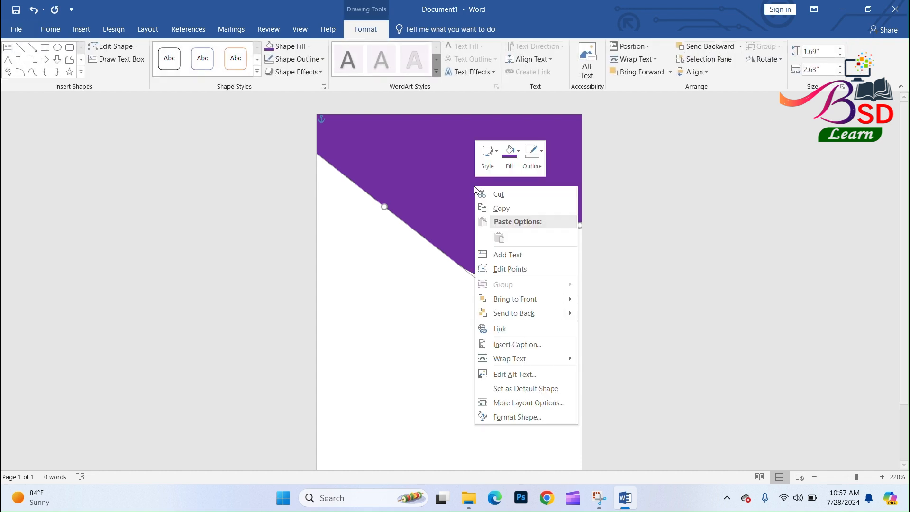
pyautogui.click(499, 208)
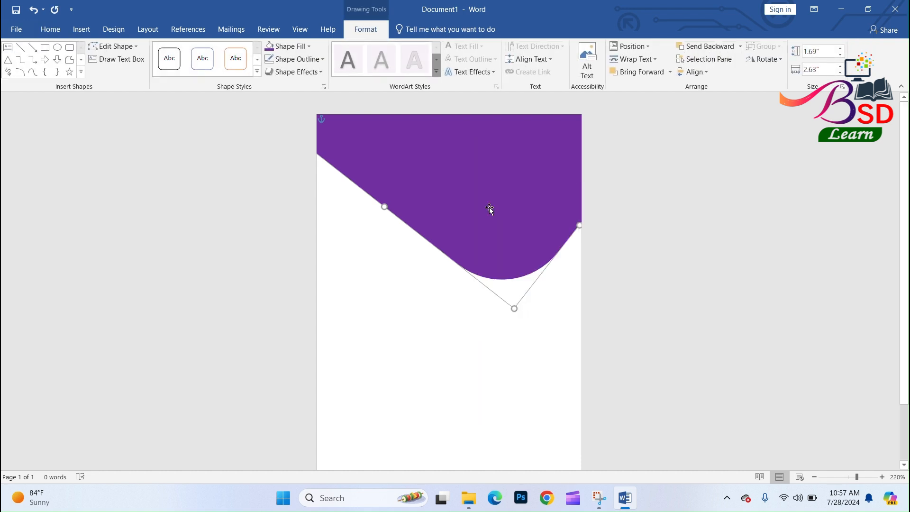
pyautogui.click(58, 29)
pyautogui.click(13, 56)
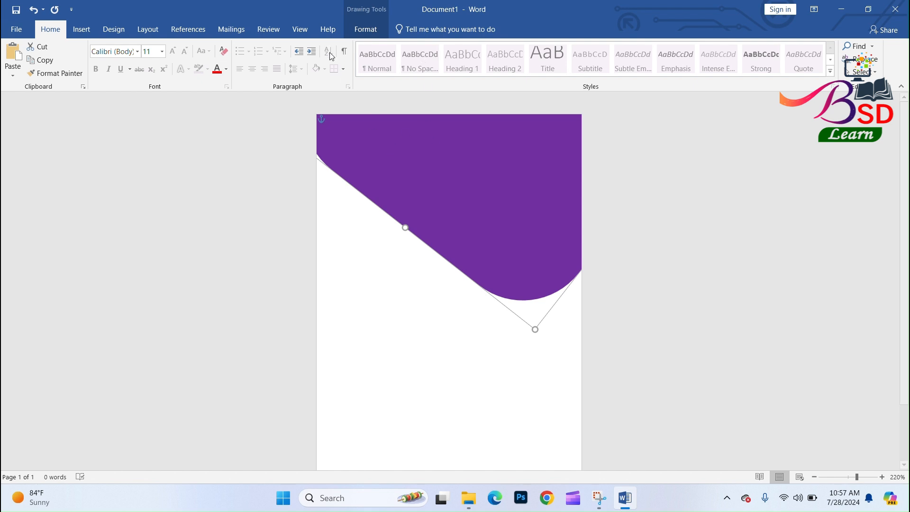
pyautogui.click(366, 29)
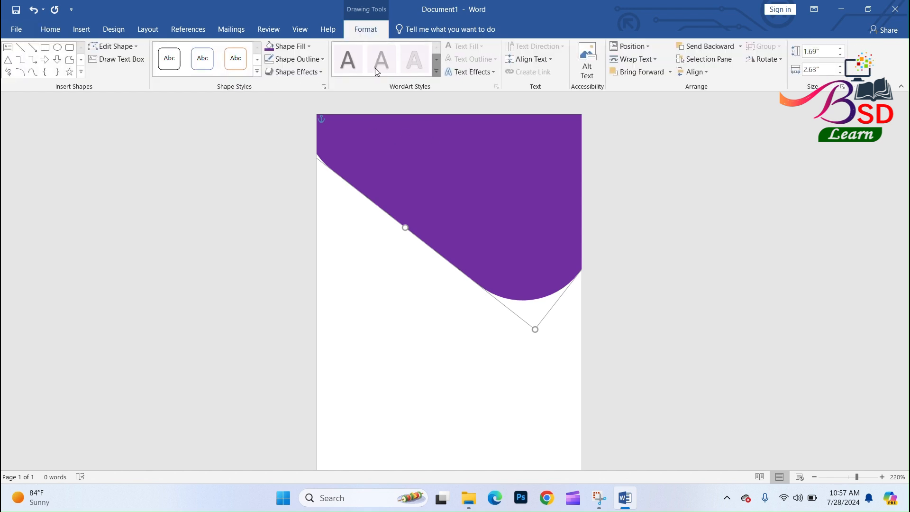
pyautogui.click(309, 47)
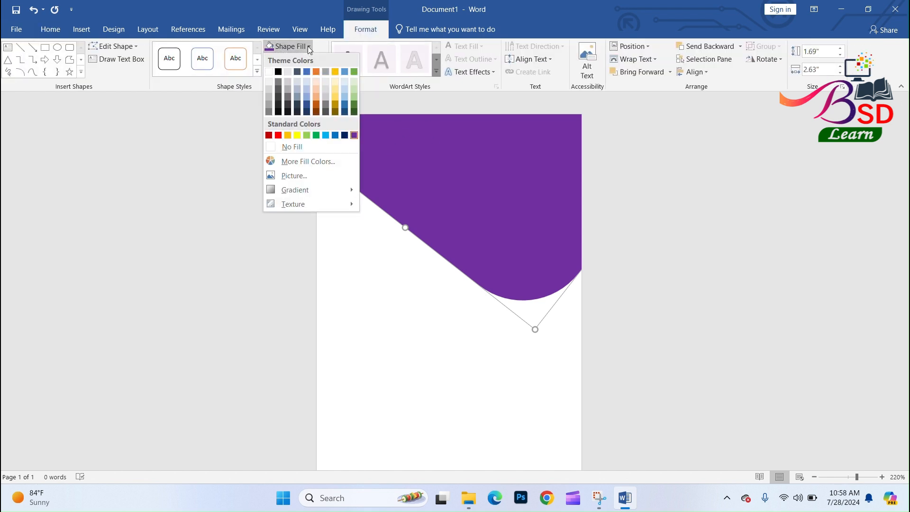
pyautogui.click(290, 136)
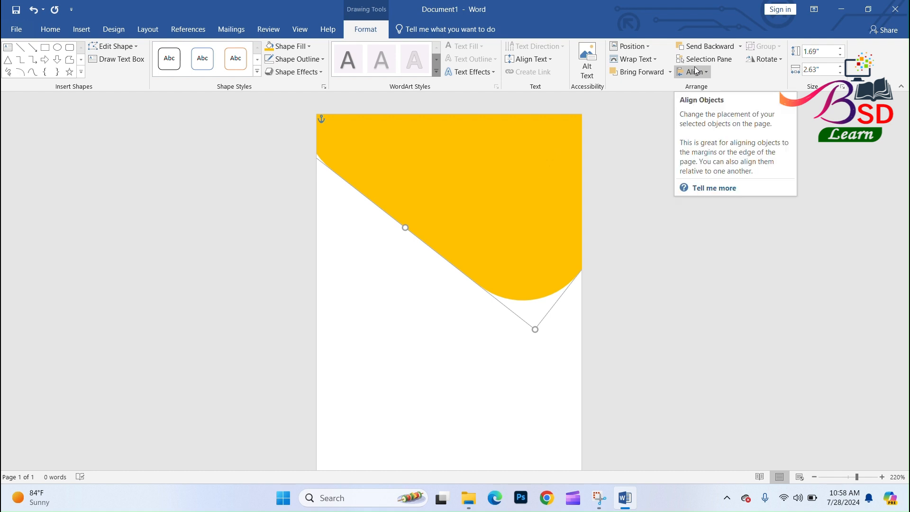
# Step: Send the orange copy behind the purple shape and adjust its position to leave a thin orange band along the purple edge
pyautogui.moveTo(479, 157)
pyautogui.mouseDown()
pyautogui.moveTo(467, 193)
pyautogui.moveTo(470, 171)
pyautogui.mouseUp()
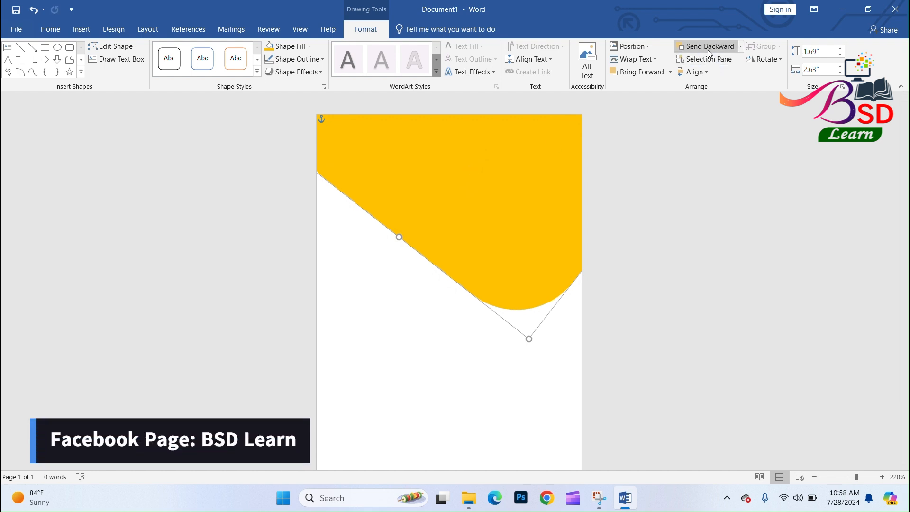
pyautogui.click(728, 51)
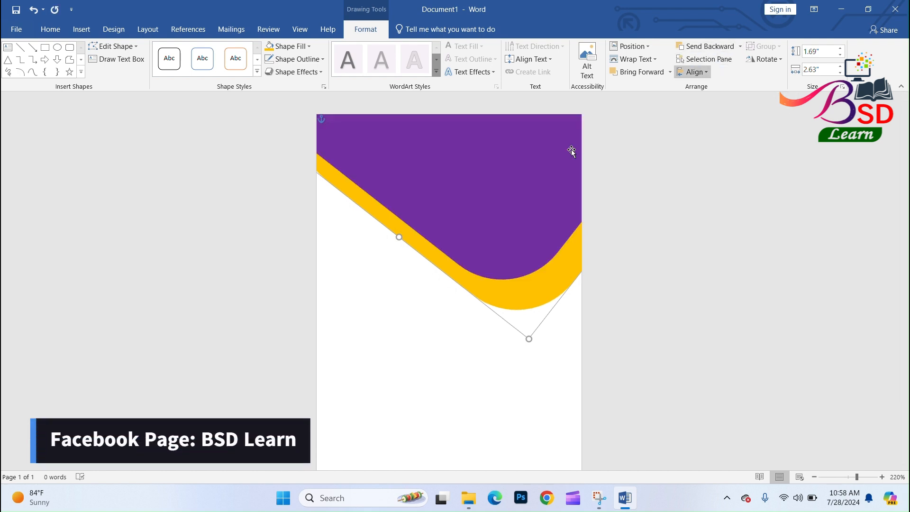
pyautogui.moveTo(553, 287); pyautogui.dragTo(540, 269)
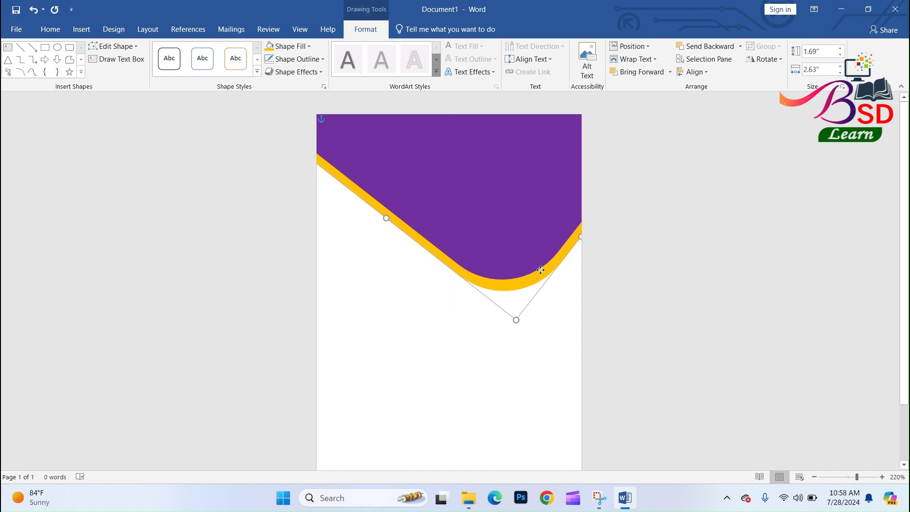
pyautogui.hotkey('ctrl', 'Up')
pyautogui.hotkey('ctrl', 'Right')
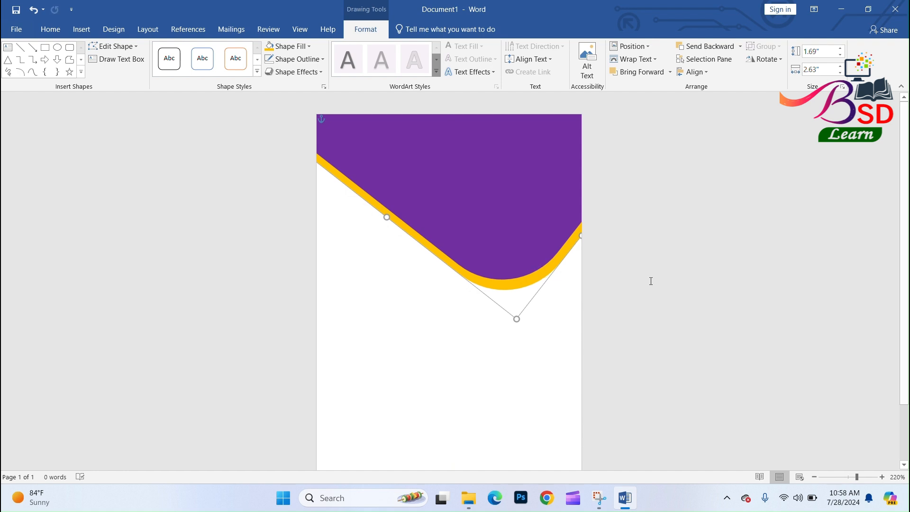
pyautogui.moveTo(536, 274); pyautogui.dragTo(536, 274)
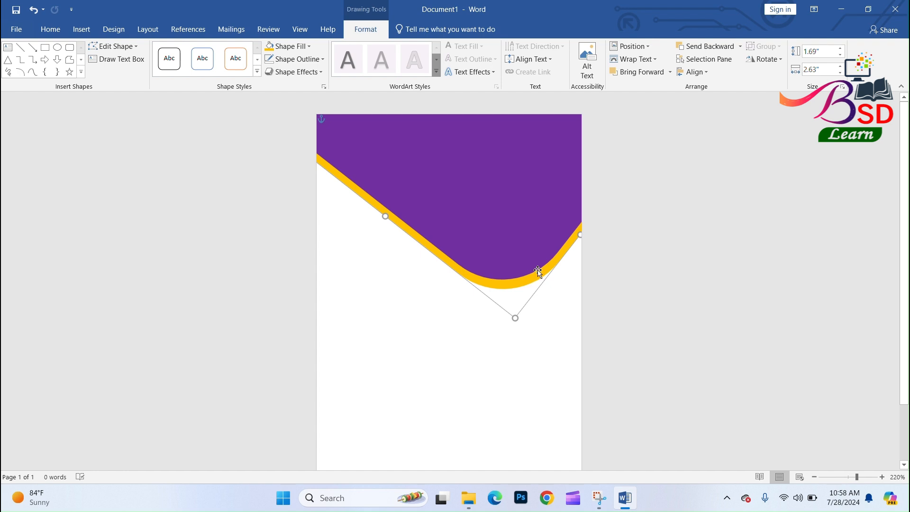
# Step: Duplicate the purple shape, send the duplicate to the back, and position it as a thin purple band beneath the orange one
pyautogui.click(524, 231)
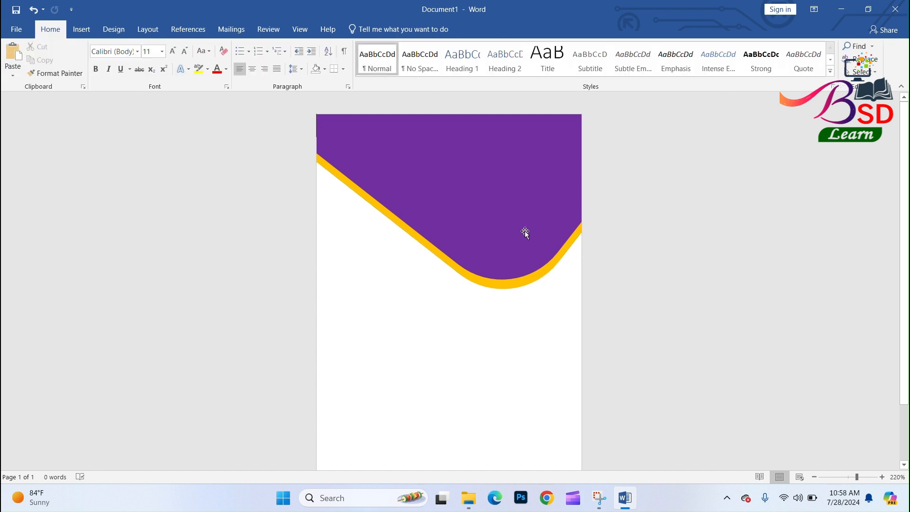
pyautogui.hotkey('ctrl', 'd')
pyautogui.moveTo(525, 230); pyautogui.dragTo(495, 256)
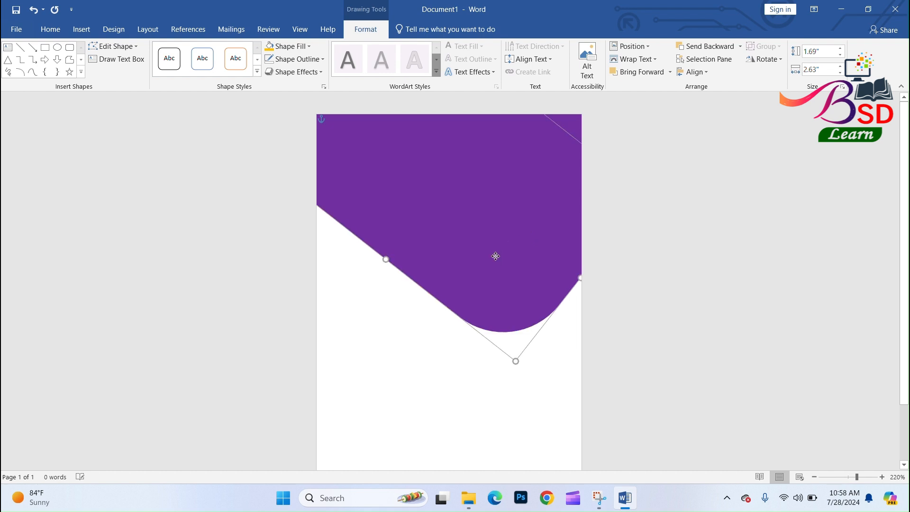
pyautogui.click(708, 46)
pyautogui.moveTo(519, 313); pyautogui.dragTo(513, 286)
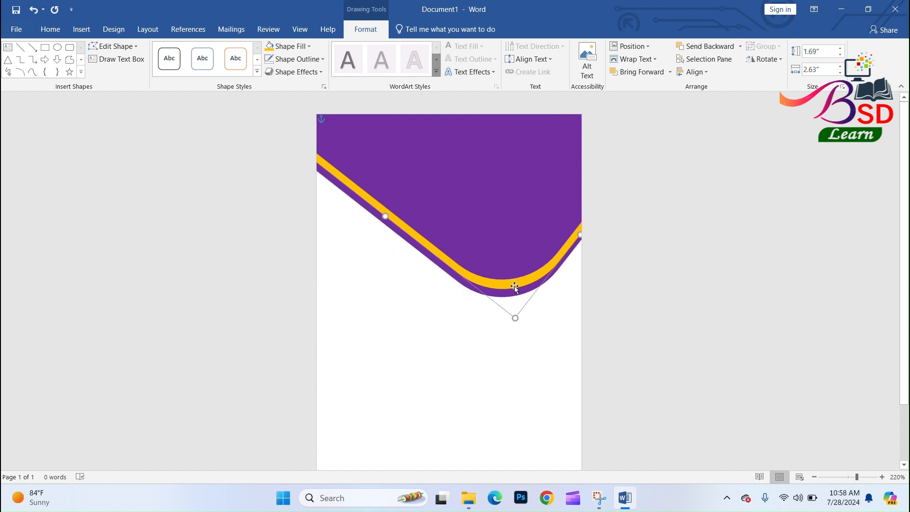
# Step: Nudge the orange shape upward and slightly left to make its band narrower
pyautogui.press('Up')
pyautogui.press('Up')
pyautogui.press('Up')
pyautogui.press('Left')
pyautogui.press('Up')
pyautogui.press('Up')
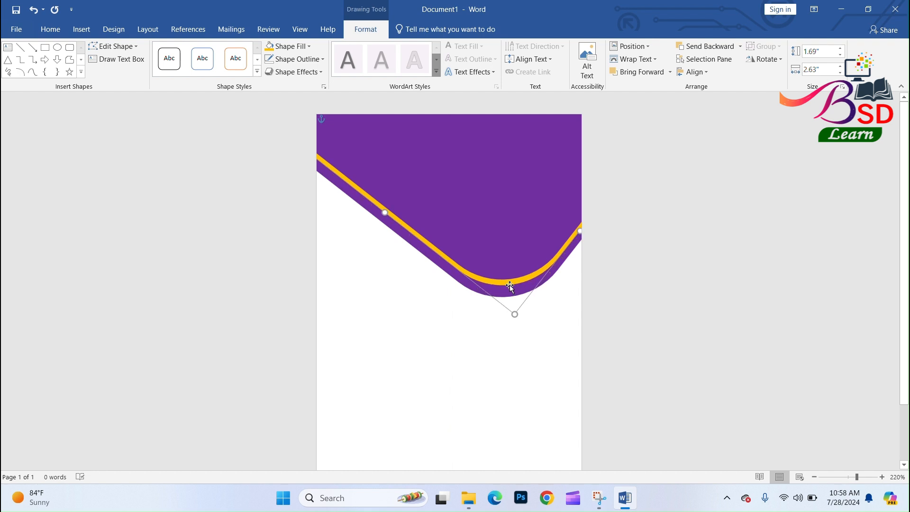
# Step: Select the rear purple shape and fine-tune its vertical position beneath the orange band
pyautogui.click(502, 292)
pyautogui.click(448, 415)
pyautogui.click(514, 294)
pyautogui.press('Up')
pyautogui.press('Up')
pyautogui.press('Down')
pyautogui.press('Down')
pyautogui.press('Down')
# Step: Duplicate the orange shape, place the copy lower on the card, and send it behind the other shapes
pyautogui.moveTo(514, 296); pyautogui.dragTo(512, 282)
pyautogui.rightClick(513, 282)
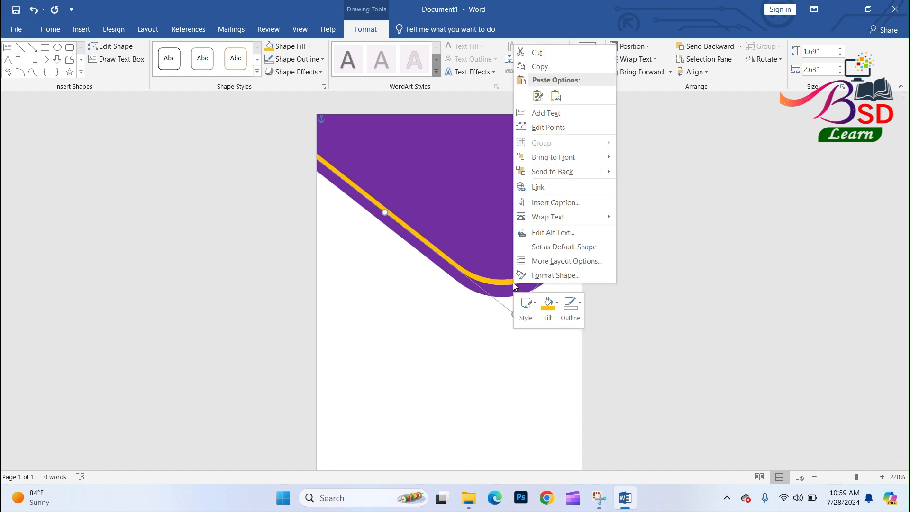
pyautogui.click(557, 73)
pyautogui.click(47, 29)
pyautogui.click(13, 55)
pyautogui.moveTo(542, 237); pyautogui.dragTo(524, 247)
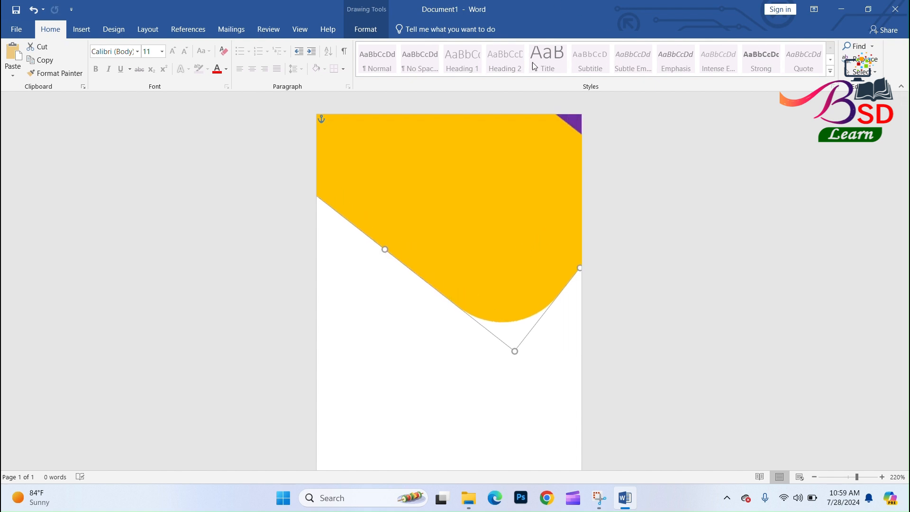
pyautogui.click(365, 29)
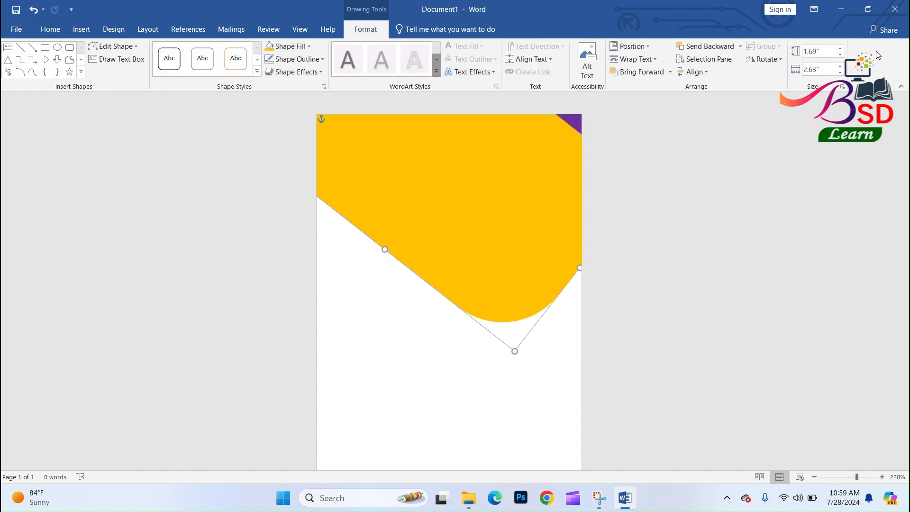
pyautogui.click(723, 49)
pyautogui.click(723, 49)
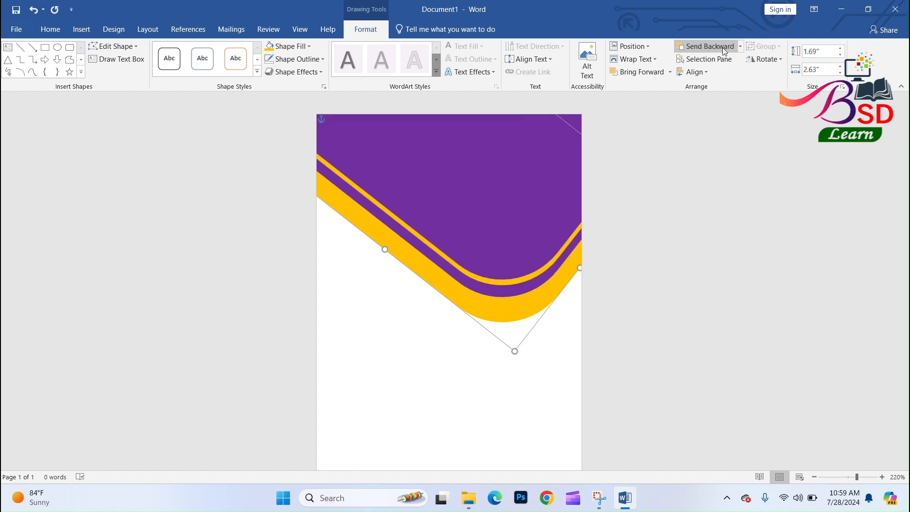
# Step: Nudge the rear orange copy upward and slightly left to narrow the band below the purple one
pyautogui.press('Up')
pyautogui.press('Up')
pyautogui.press('Up')
pyautogui.press('Up')
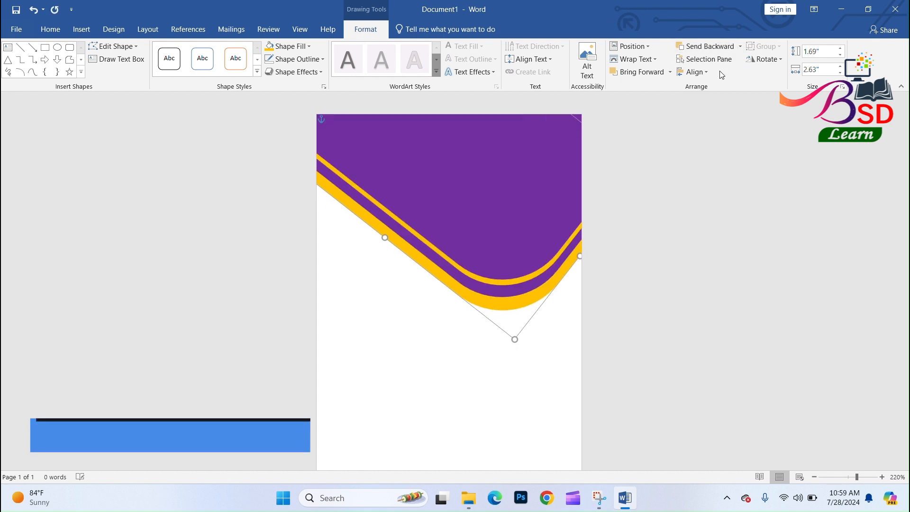
pyautogui.press('Up')
pyautogui.press('Left')
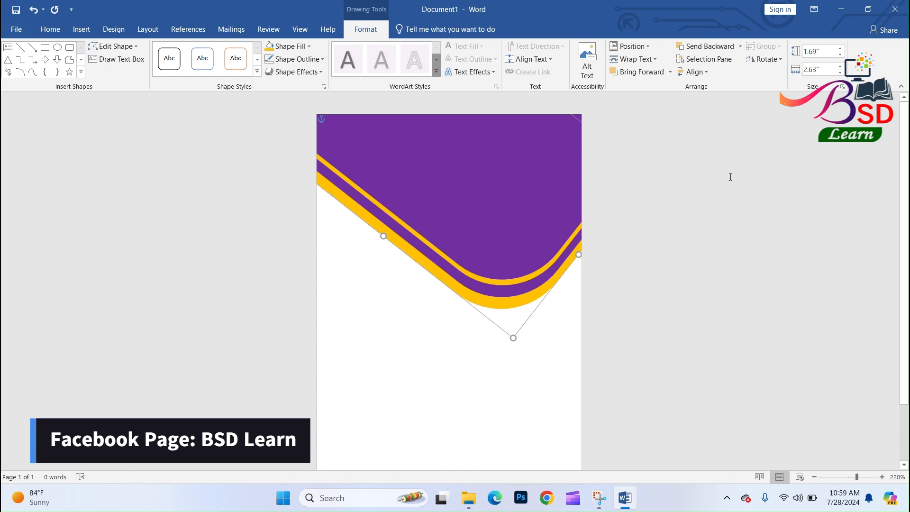
pyautogui.click(637, 215)
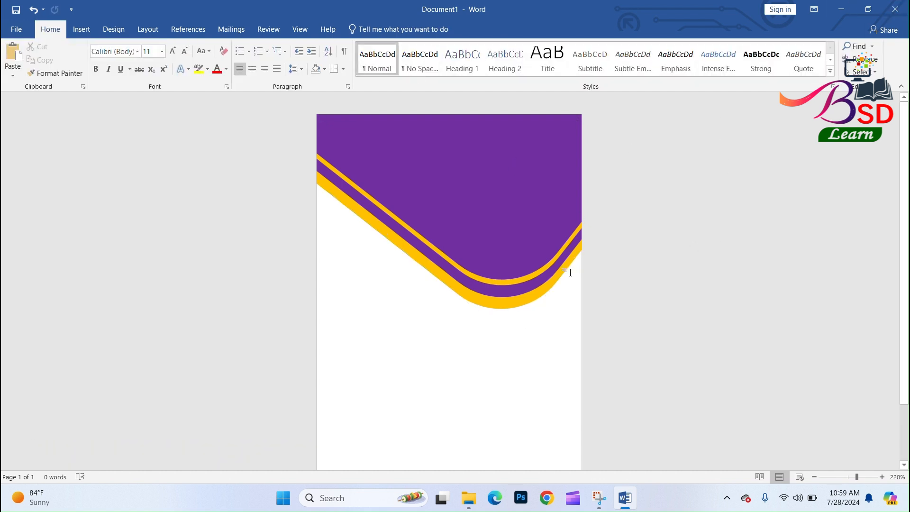
# Step: Insert black shadowed WordArt on the card reading "Name Company"
pyautogui.keyDown('ctrl'); pyautogui.scroll(7, 570, 272); pyautogui.keyUp('ctrl')
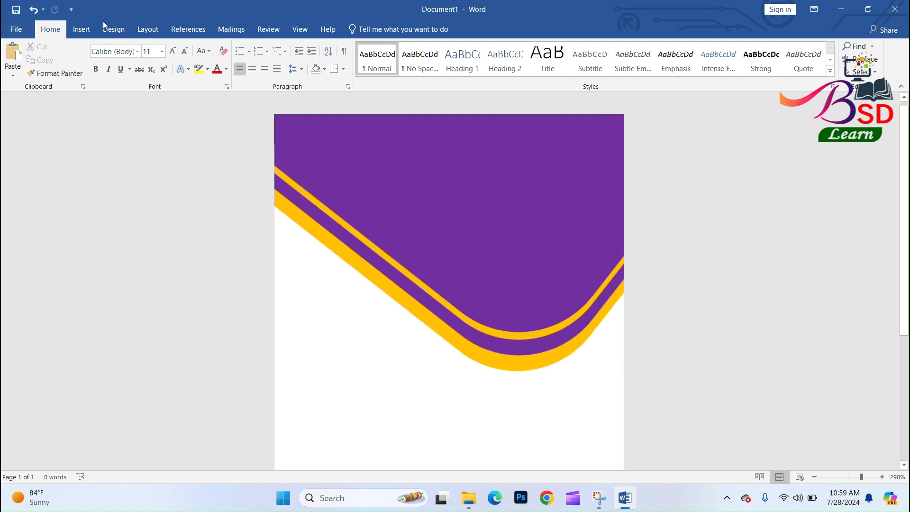
pyautogui.click(140, 29)
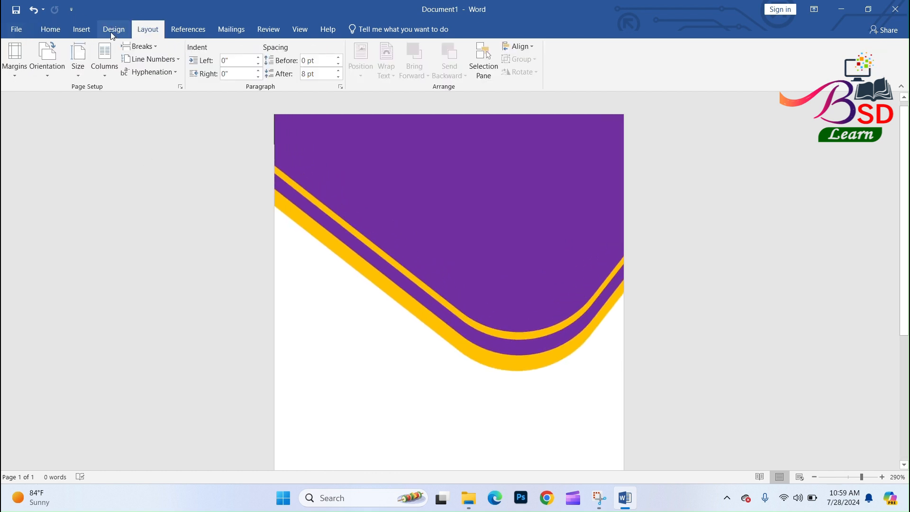
pyautogui.click(115, 33)
pyautogui.click(81, 29)
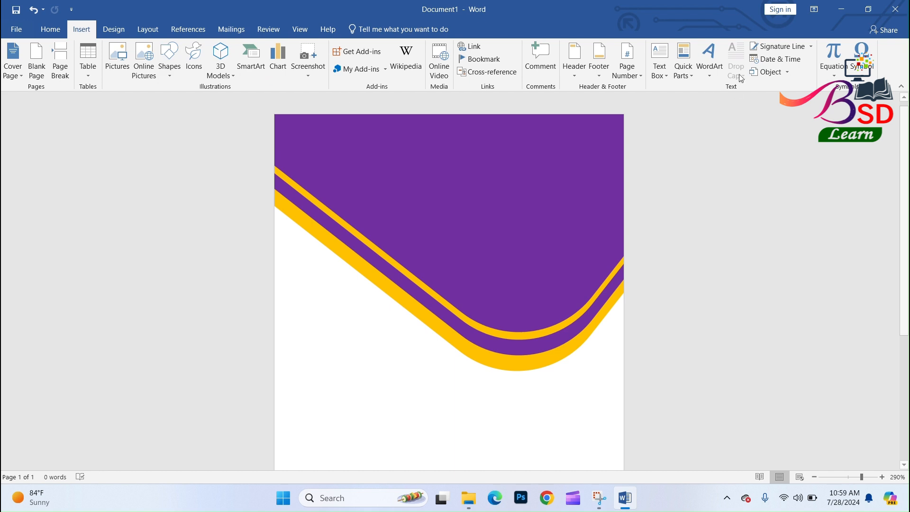
pyautogui.click(710, 71)
pyautogui.click(711, 97)
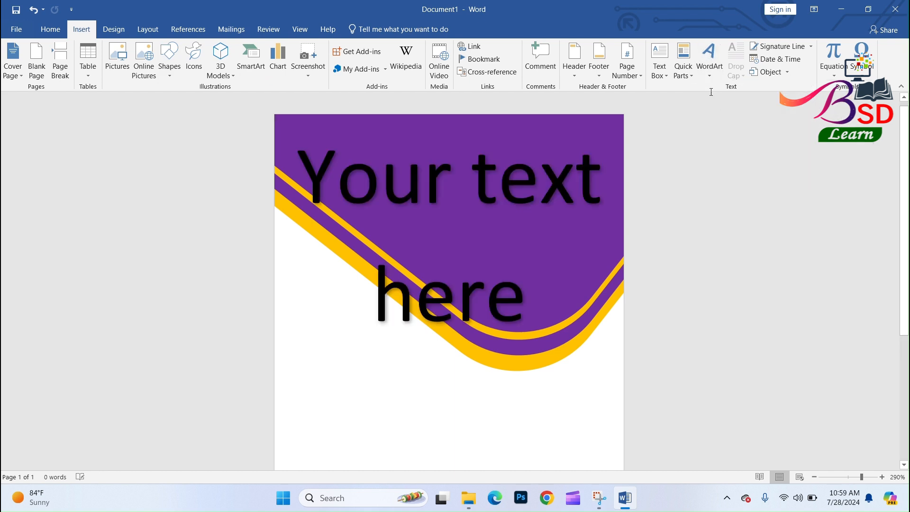
pyautogui.write('Name Company')
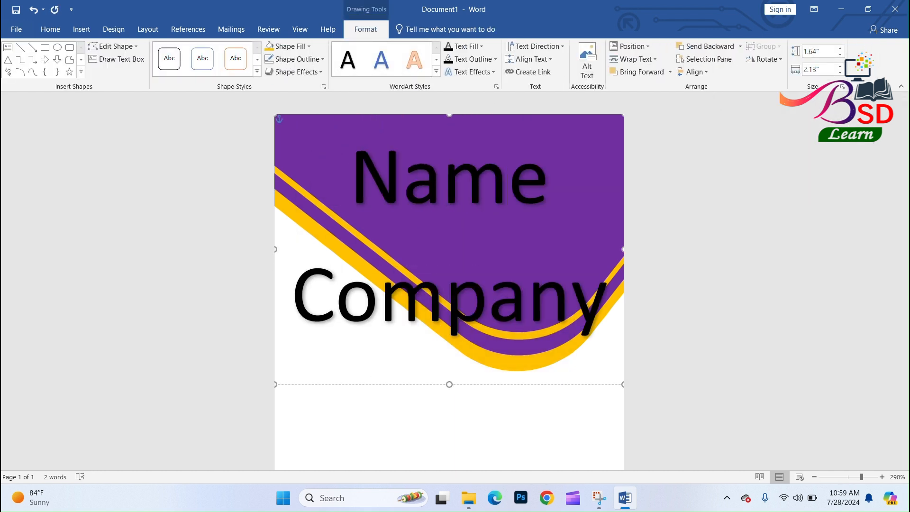
# Step: Set the WordArt company name in bold Arial
pyautogui.click(497, 384)
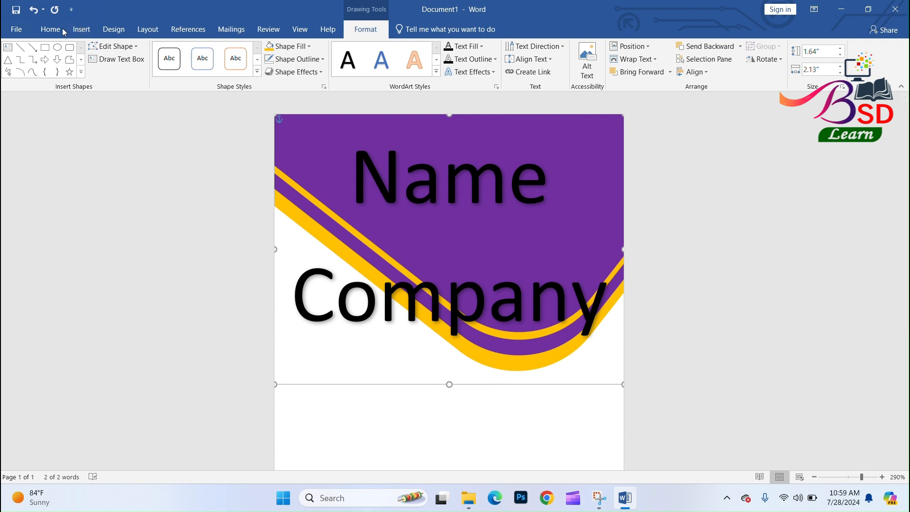
pyautogui.click(50, 29)
pyautogui.click(117, 52)
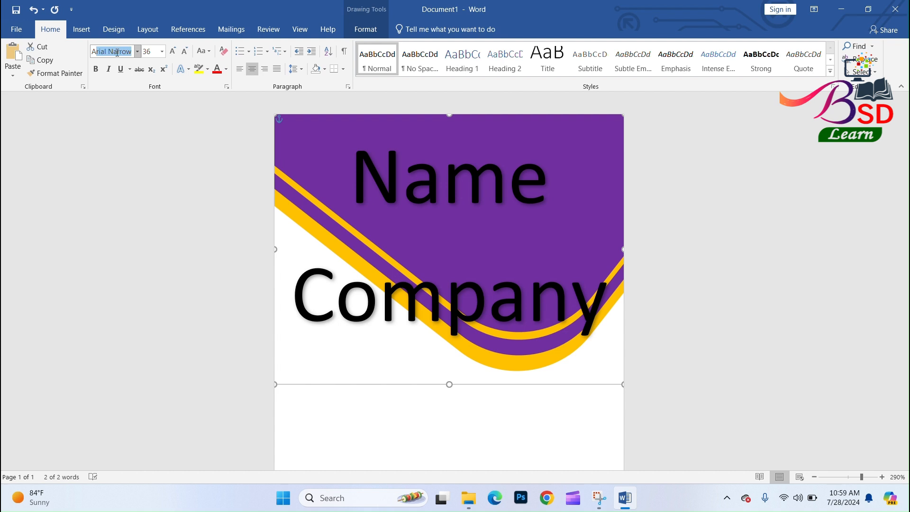
pyautogui.write('Arial')
pyautogui.press('Return')
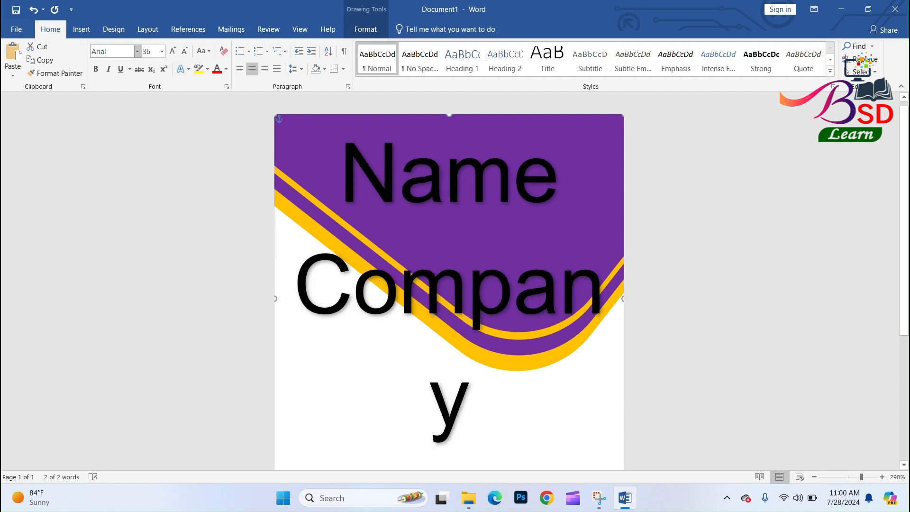
pyautogui.click(96, 69)
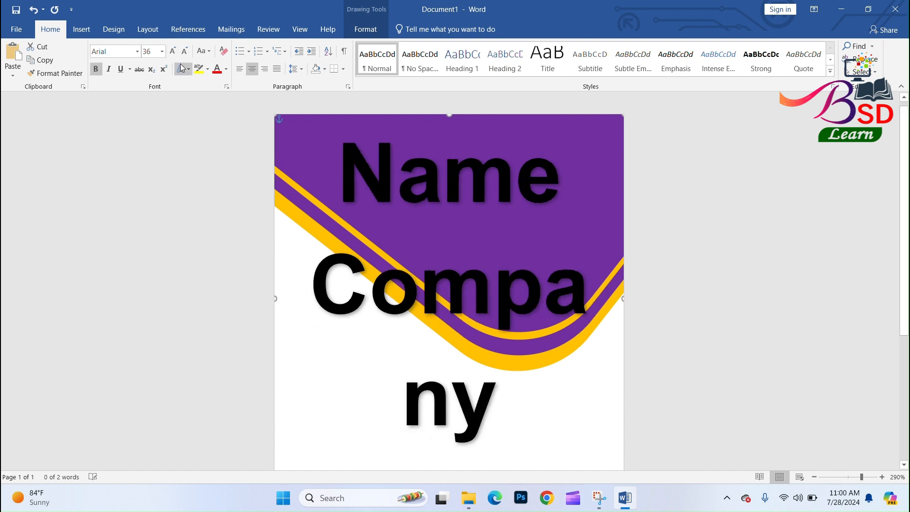
# Step: Convert the company name to uppercase and reduce its font size to 12
pyautogui.click(184, 51)
pyautogui.click(184, 52)
pyautogui.click(184, 51)
pyautogui.click(184, 55)
pyautogui.click(183, 55)
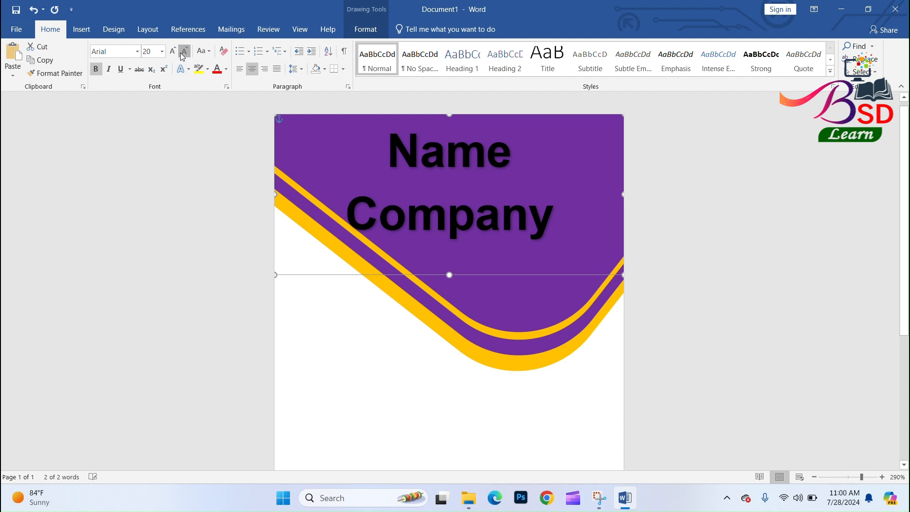
pyautogui.click(183, 55)
pyautogui.click(184, 56)
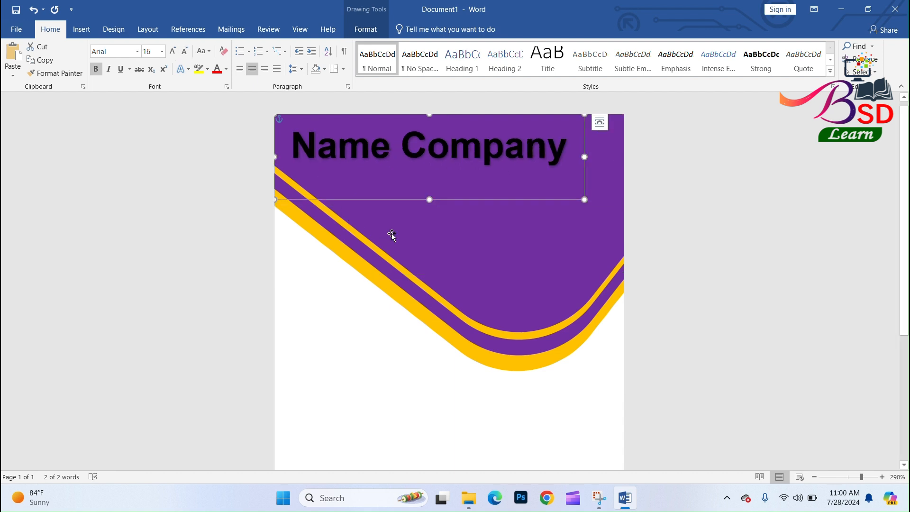
pyautogui.click(202, 51)
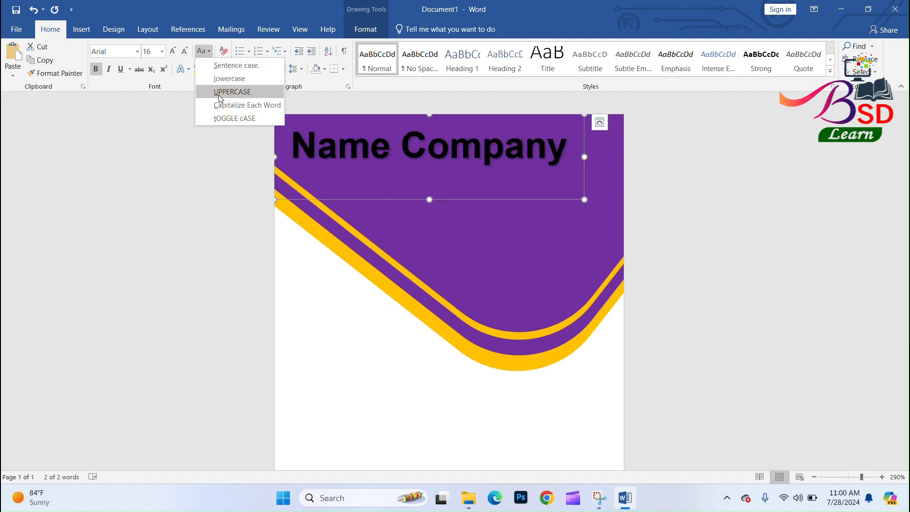
pyautogui.click(218, 94)
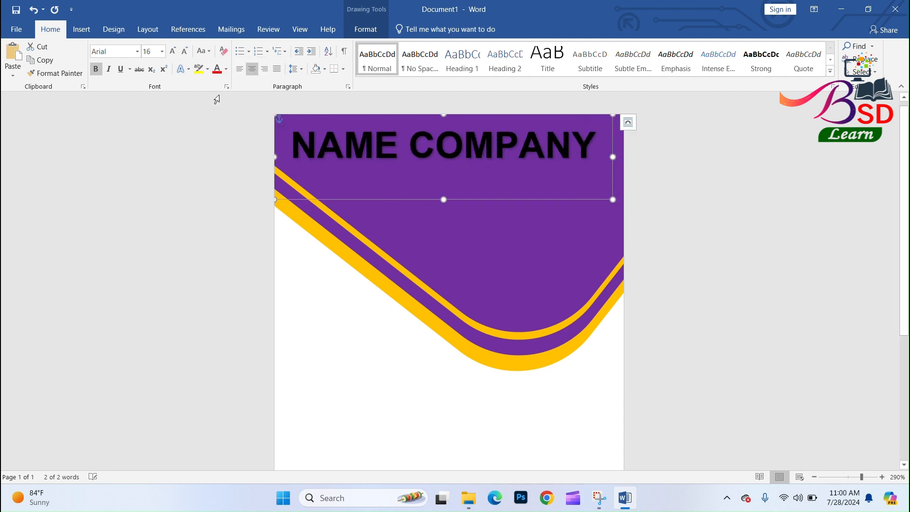
pyautogui.click(185, 53)
pyautogui.click(185, 52)
# Step: Move the company name to the card's upper-right corner and color its text white
pyautogui.moveTo(380, 186); pyautogui.dragTo(468, 184)
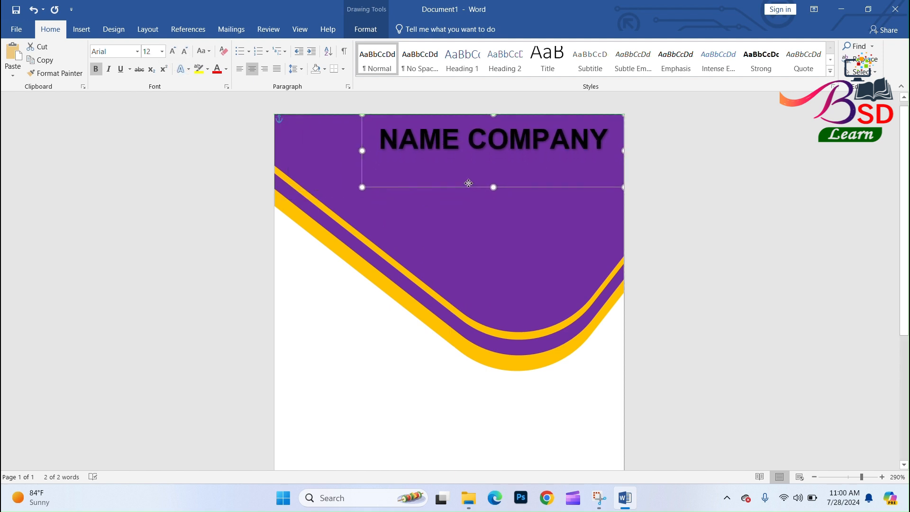
pyautogui.click(226, 69)
pyautogui.click(216, 108)
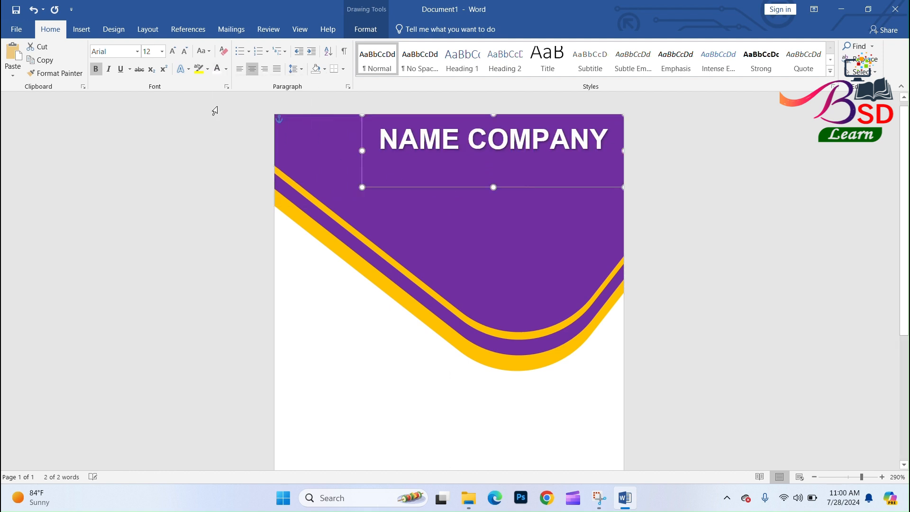
# Step: Shorten the company name's text box and place a duplicate of it just below the original
pyautogui.moveTo(492, 186); pyautogui.dragTo(494, 162)
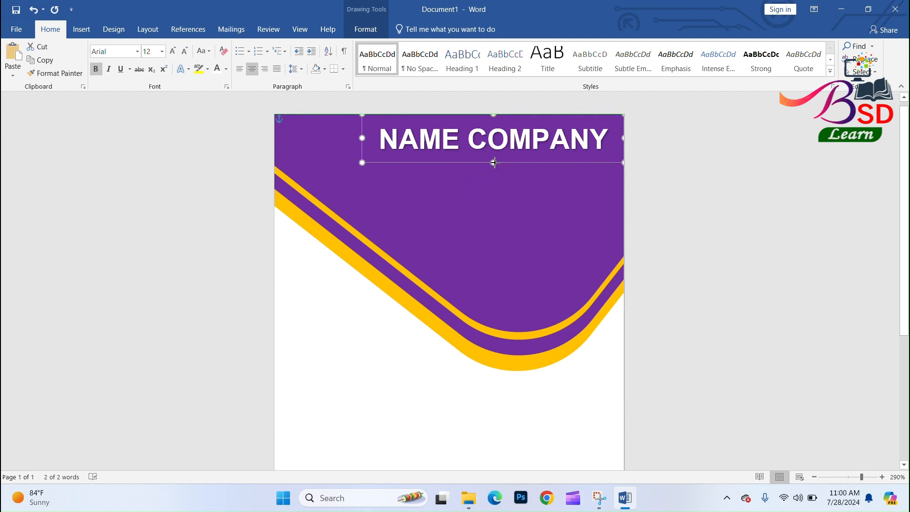
pyautogui.rightClick(534, 160)
pyautogui.click(552, 181)
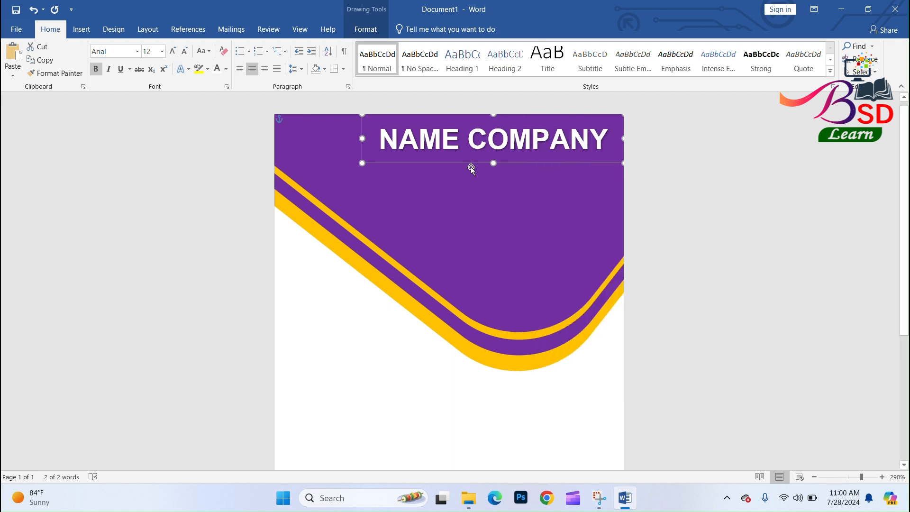
pyautogui.hotkey('ctrl', 'v')
pyautogui.moveTo(441, 163); pyautogui.dragTo(441, 189)
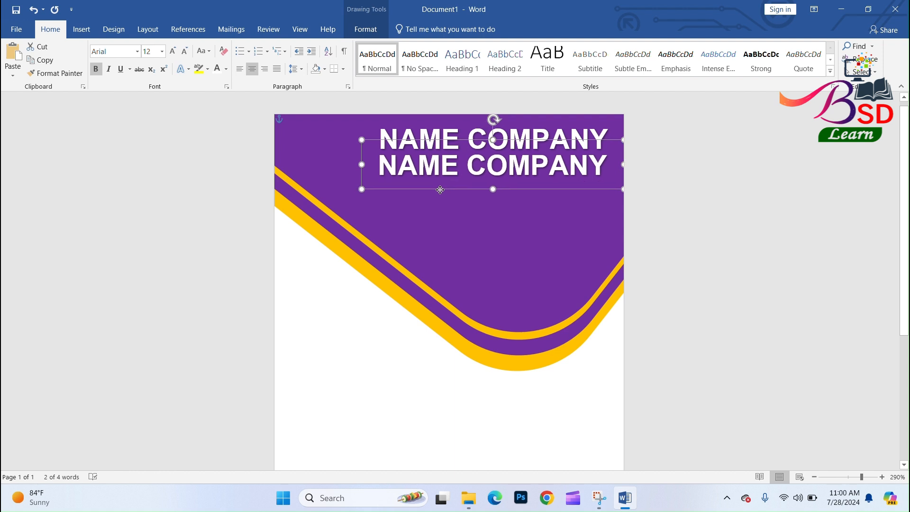
# Step: Replace the text of the lower company name copy with "Tag Line Here"
pyautogui.click(437, 171)
pyautogui.doubleClick(437, 171)
pyautogui.click(437, 171)
pyautogui.doubleClick(437, 170)
pyautogui.click(437, 170)
pyautogui.click(438, 173)
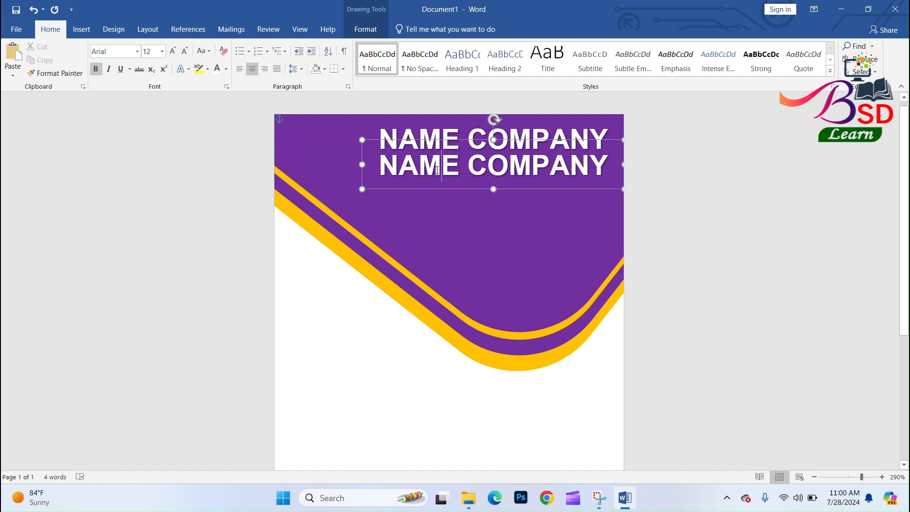
pyautogui.press('BackSpace')
pyautogui.press('BackSpace')
pyautogui.press('BackSpace')
pyautogui.press('Delete')
pyautogui.press('Delete')
pyautogui.press('Delete')
pyautogui.press('Delete')
pyautogui.press('Delete')
pyautogui.press('Delete')
pyautogui.press('Delete')
pyautogui.press('Delete')
pyautogui.press('Delete')
pyautogui.write('Tag L')
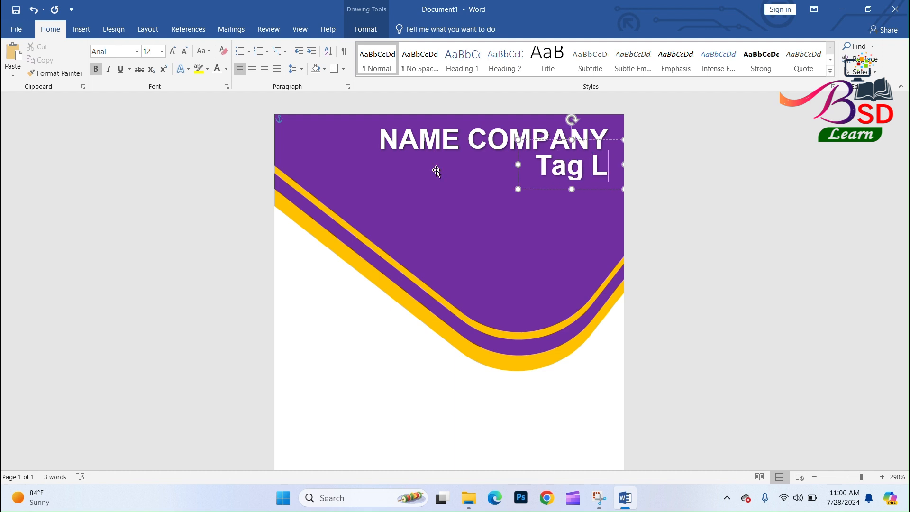
pyautogui.write('ine Here')
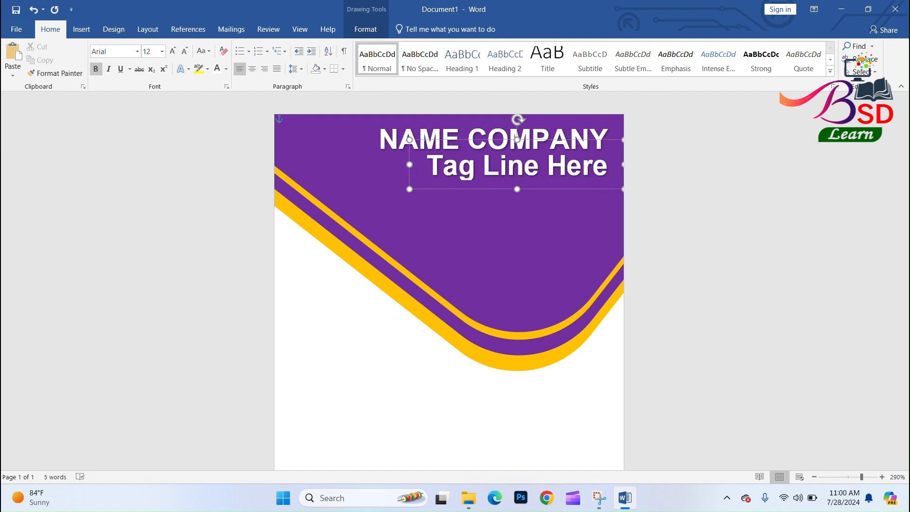
# Step: Reduce the tag line's font size to 8 and center it beneath the company name
pyautogui.moveTo(455, 191); pyautogui.dragTo(420, 188)
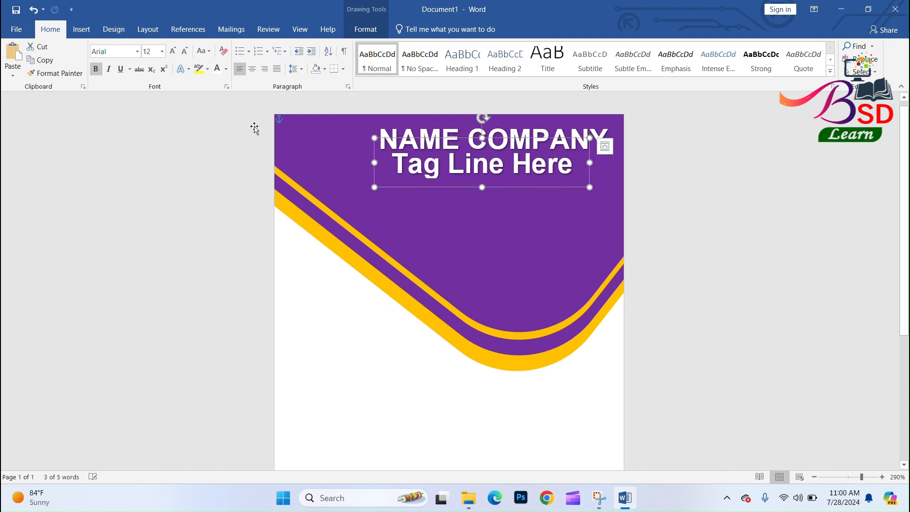
pyautogui.click(184, 52)
pyautogui.click(184, 52)
pyautogui.click(184, 51)
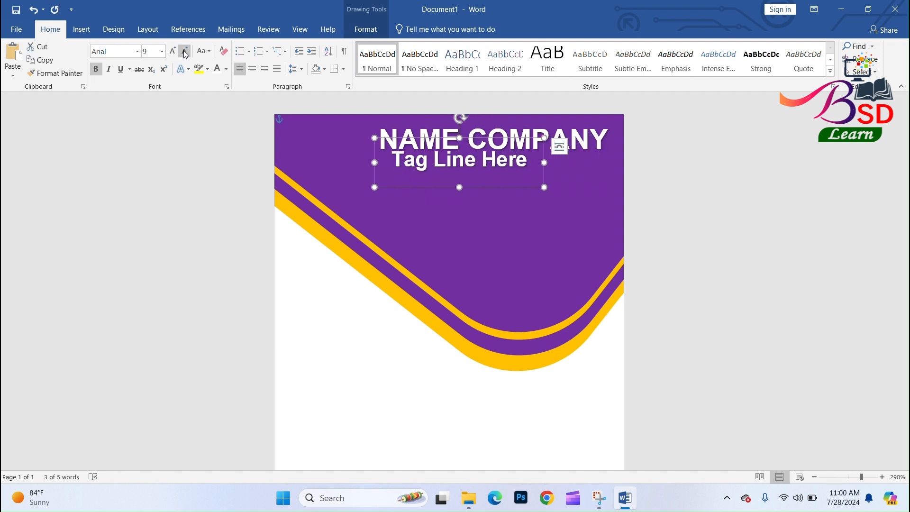
pyautogui.click(184, 52)
pyautogui.moveTo(454, 187); pyautogui.dragTo(520, 188)
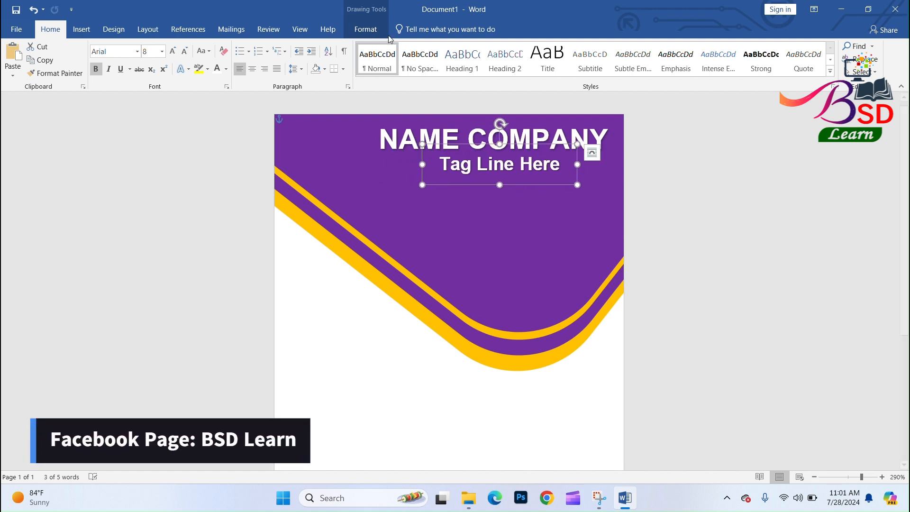
# Step: Give the tag line's text box no fill and no outline, and adjust its height to 0.25"
pyautogui.click(366, 34)
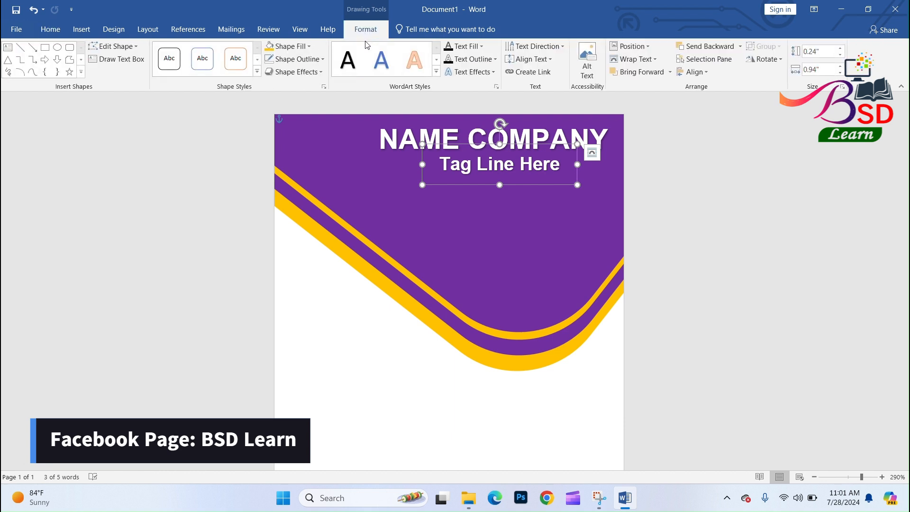
pyautogui.click(309, 47)
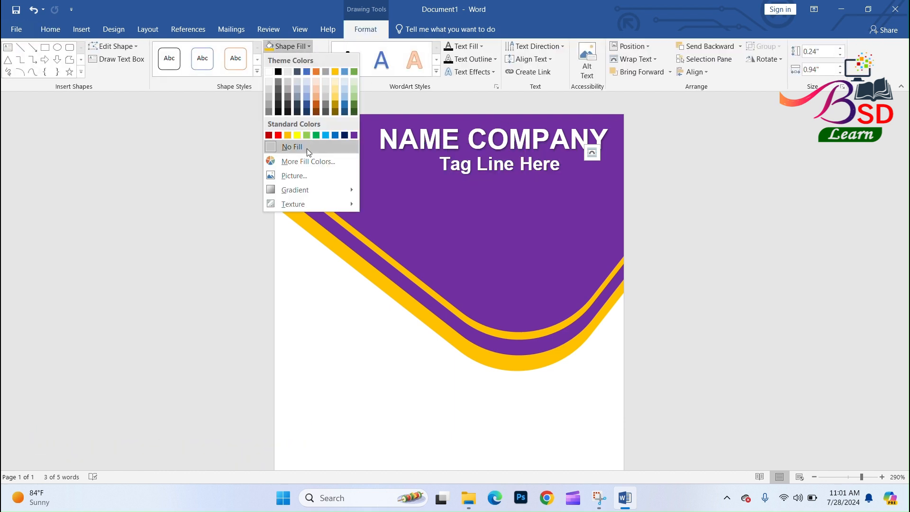
pyautogui.click(299, 144)
pyautogui.click(311, 60)
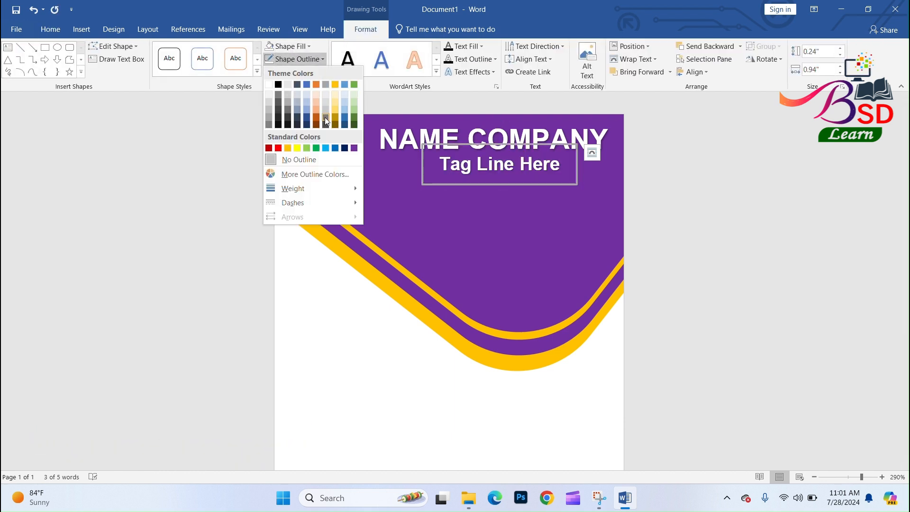
pyautogui.click(328, 159)
pyautogui.moveTo(500, 185); pyautogui.dragTo(499, 185)
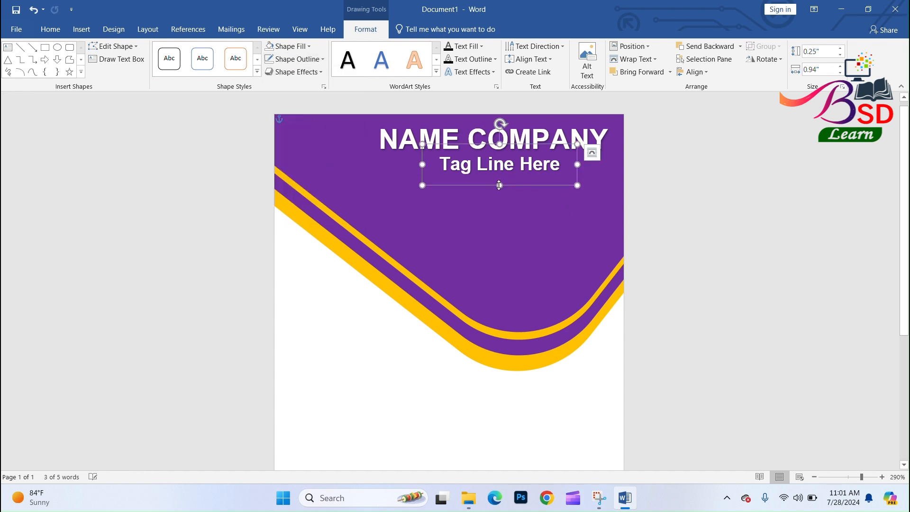
# Step: Nudge the tag line's text box slightly up and to the left beneath the company name
pyautogui.hotkey('ctrl', 'Up')
pyautogui.hotkey('ctrl', 'Up')
pyautogui.hotkey('ctrl', 'Left')
pyautogui.hotkey('ctrl', 'Left')
pyautogui.hotkey('ctrl', 'Left')
pyautogui.hotkey('ctrl', 'Left')
pyautogui.hotkey('ctrl', 'Left')
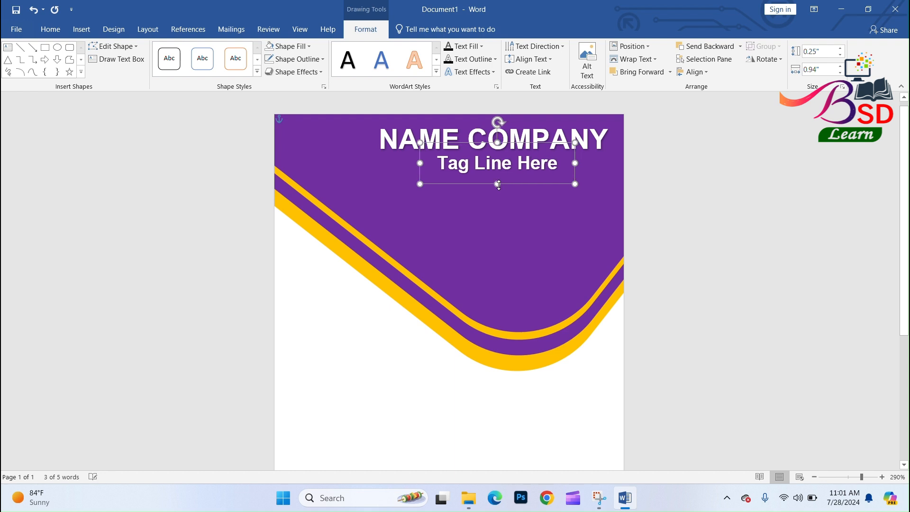
pyautogui.click(754, 229)
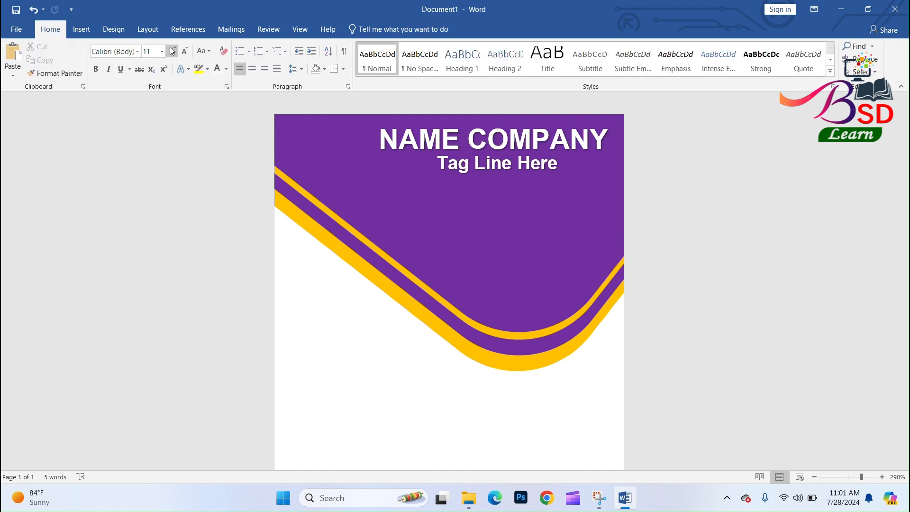
# Step: Draw a circle about 0.54" in diameter on the purple area below the tag line
pyautogui.click(118, 26)
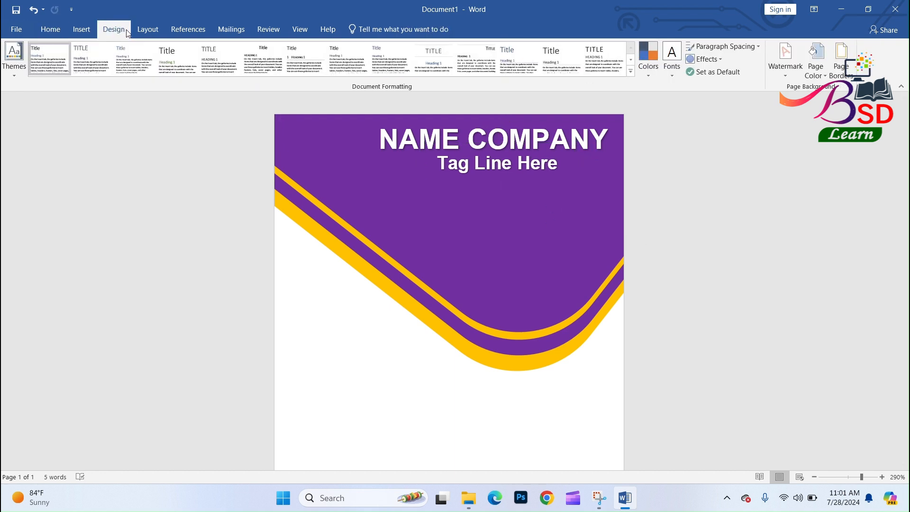
pyautogui.click(92, 32)
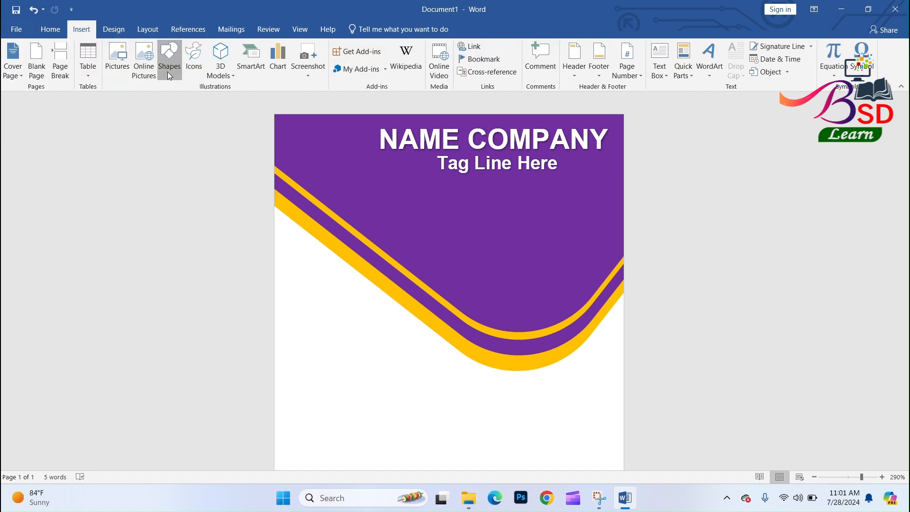
pyautogui.click(168, 73)
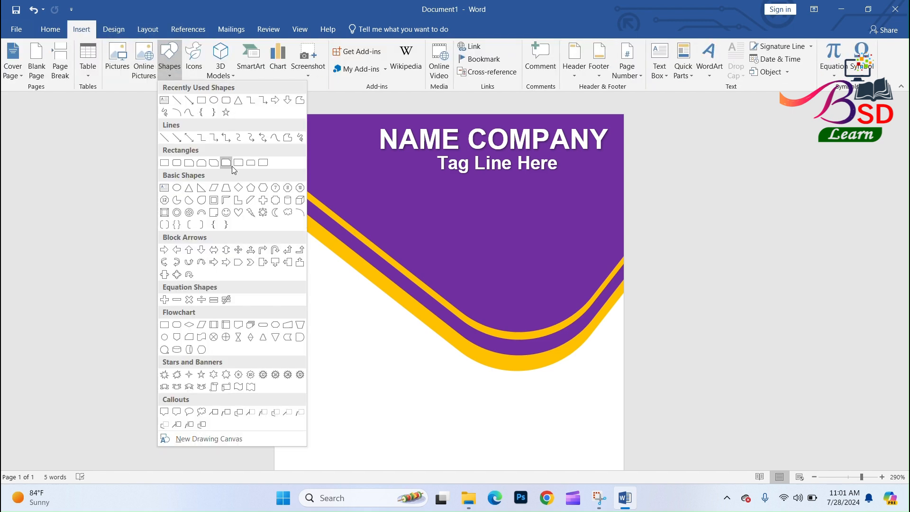
pyautogui.click(188, 188)
pyautogui.moveTo(441, 213); pyautogui.dragTo(532, 283)
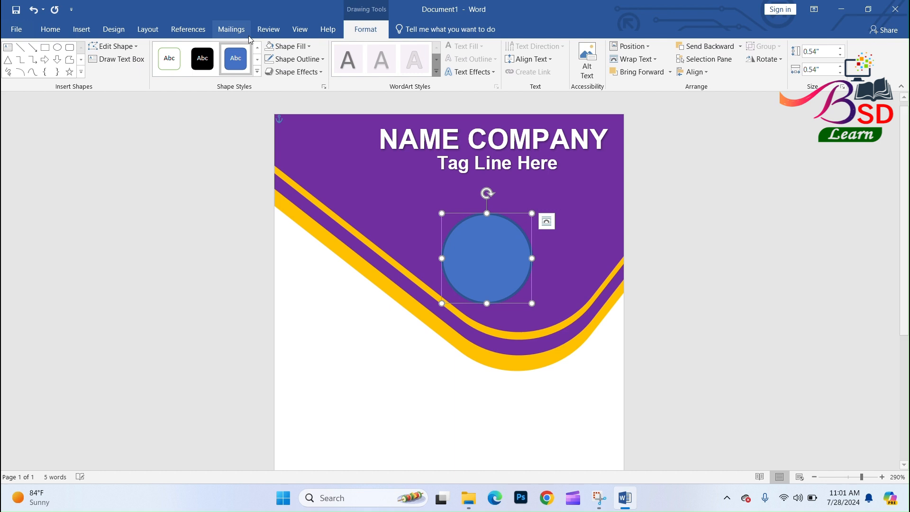
# Step: Give the circle a white outline with a weight of 2¼ pt
pyautogui.click(286, 46)
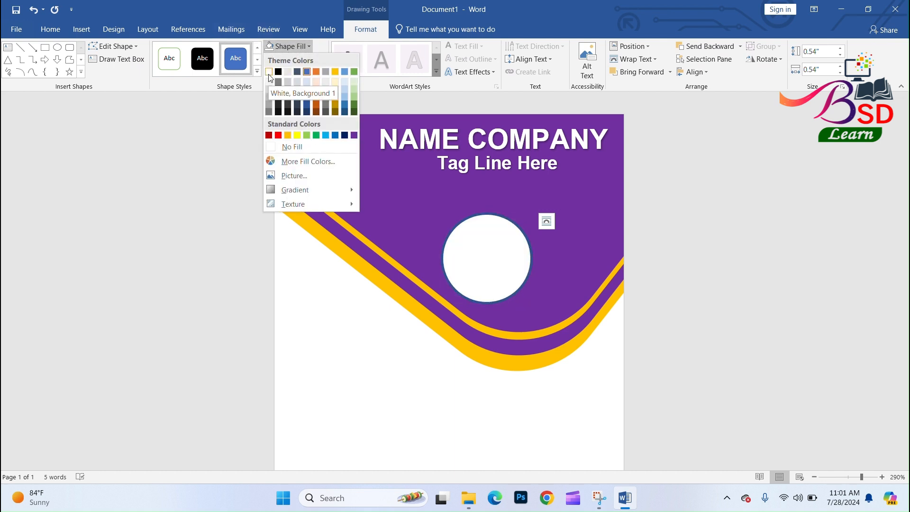
pyautogui.click(296, 49)
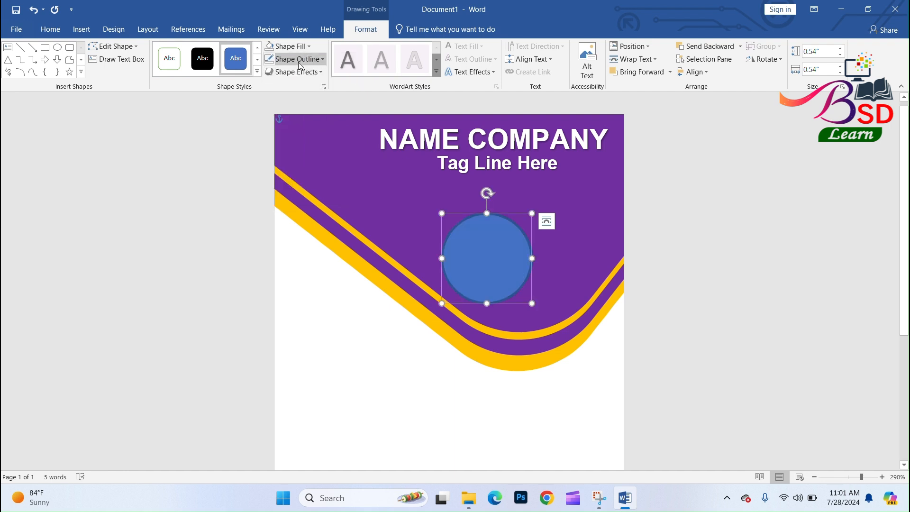
pyautogui.click(298, 60)
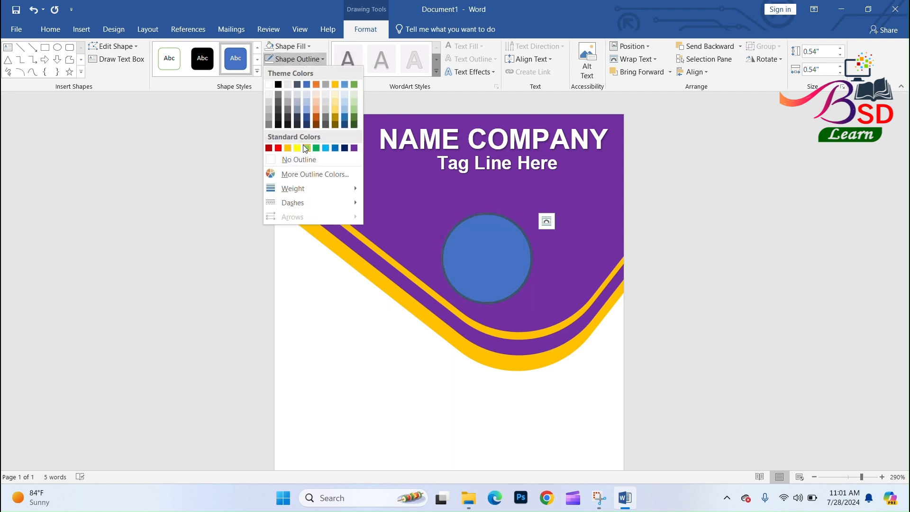
pyautogui.click(268, 85)
pyautogui.click(324, 59)
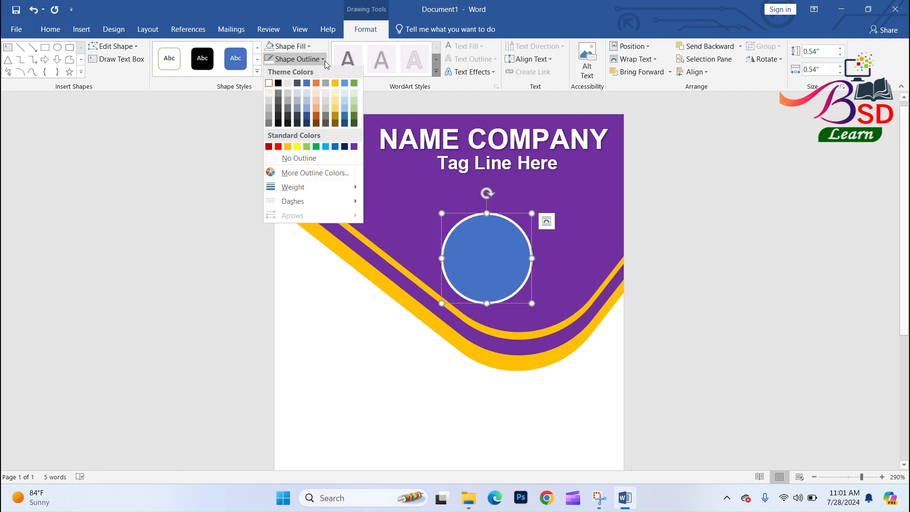
pyautogui.moveTo(342, 191)
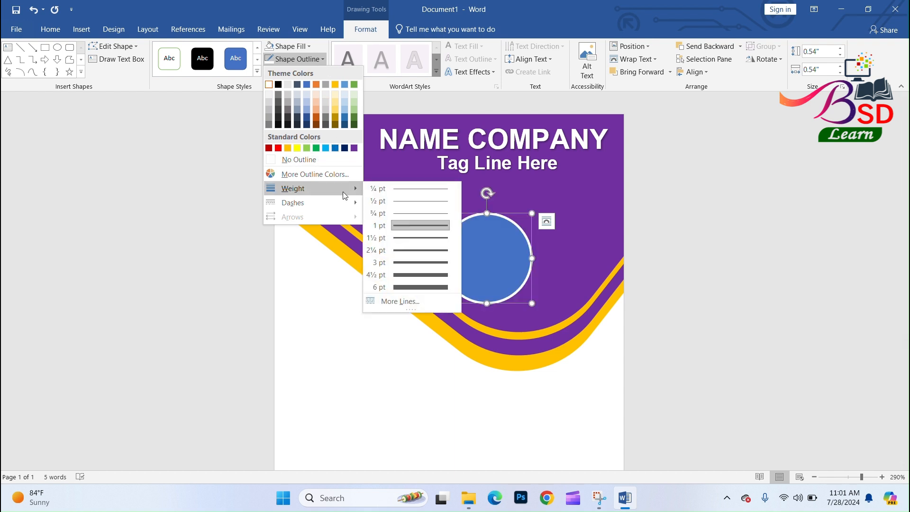
pyautogui.click(407, 245)
# Step: Shrink the circle to about 0.27" and place it in the card's upper-left corner beside the company name
pyautogui.click(471, 250)
pyautogui.moveTo(471, 249); pyautogui.dragTo(325, 154)
pyautogui.moveTo(386, 116); pyautogui.dragTo(330, 145)
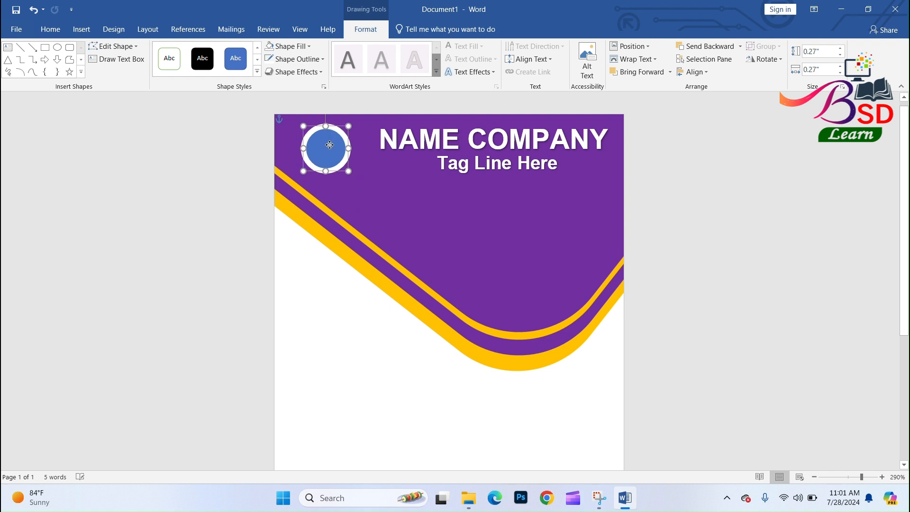
pyautogui.click(479, 185)
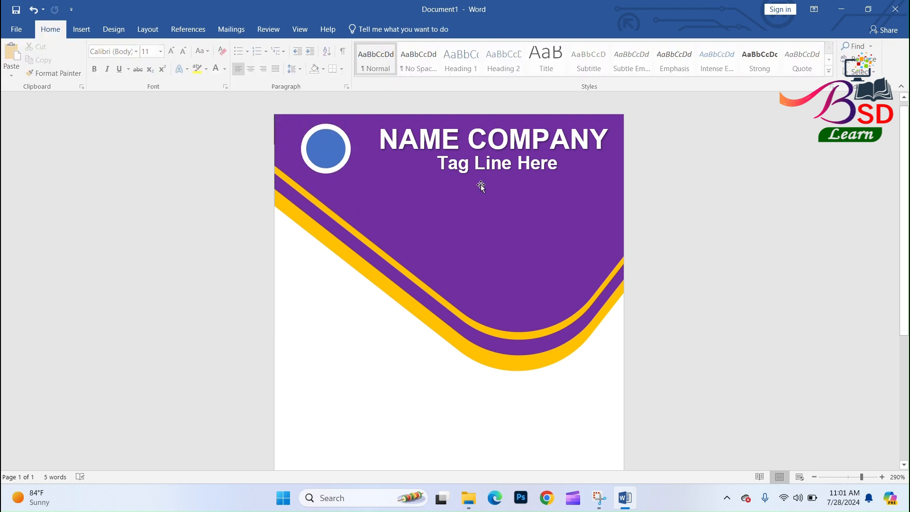
# Step: Set the small circle's outline weight to 1 pt
pyautogui.click(312, 149)
pyautogui.click(365, 34)
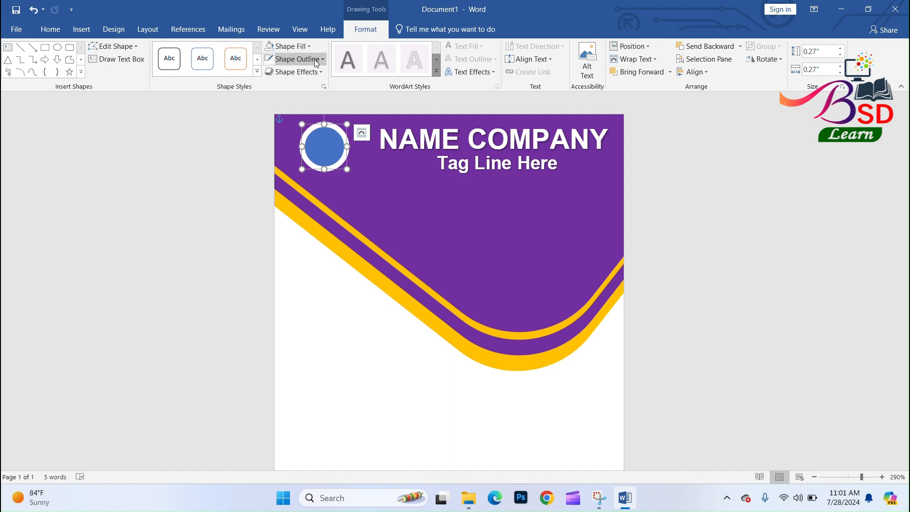
pyautogui.click(315, 60)
pyautogui.moveTo(328, 189)
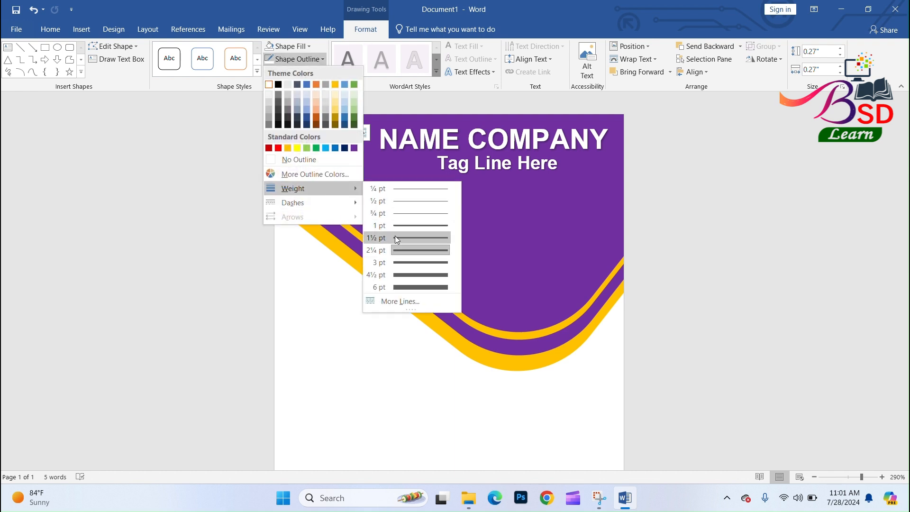
pyautogui.click(396, 228)
pyautogui.click(379, 186)
# Step: Add the text "LOGO" inside the small circle
pyautogui.rightClick(328, 151)
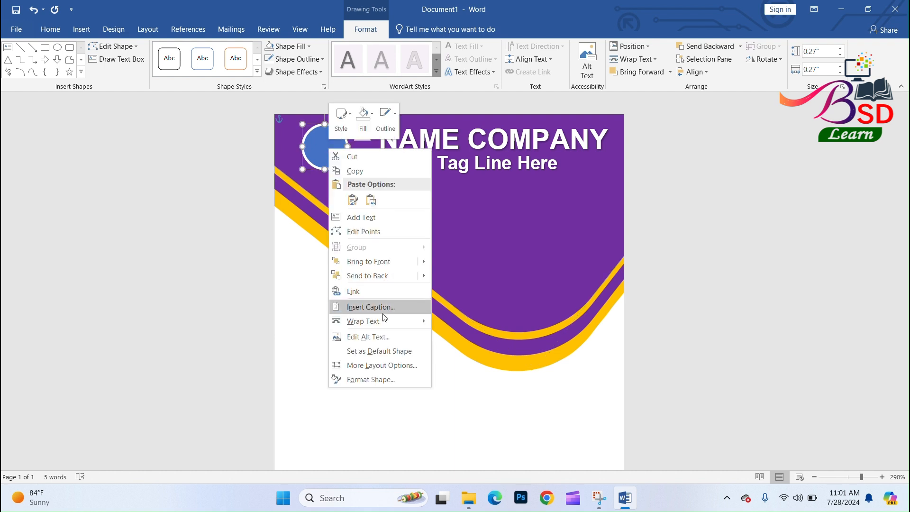
pyautogui.click(367, 217)
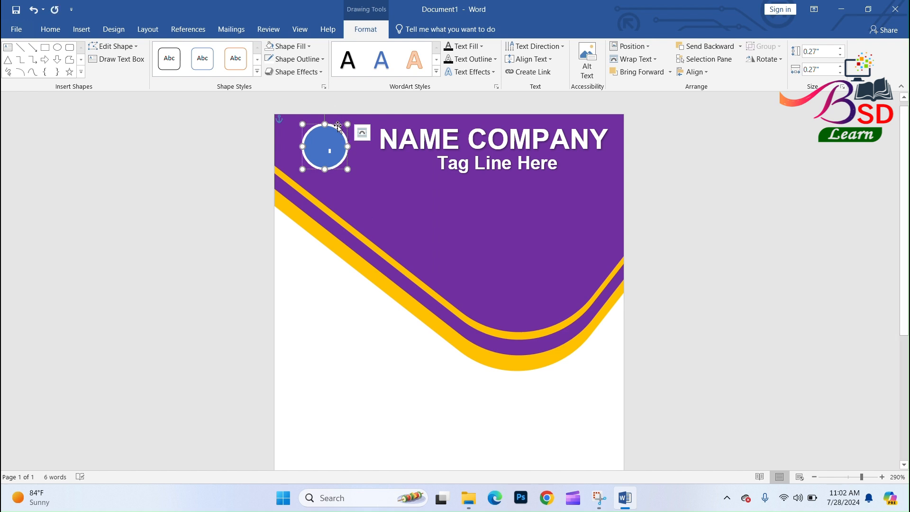
# Step: Reduce the LOGO text's font size to 3 and enlarge the circle around it
pyautogui.click(17, 29)
pyautogui.click(21, 28)
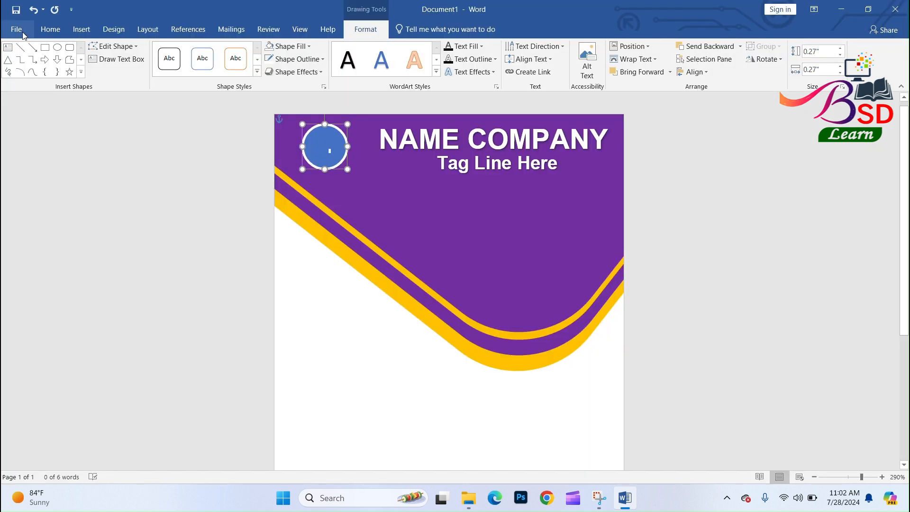
pyautogui.click(50, 29)
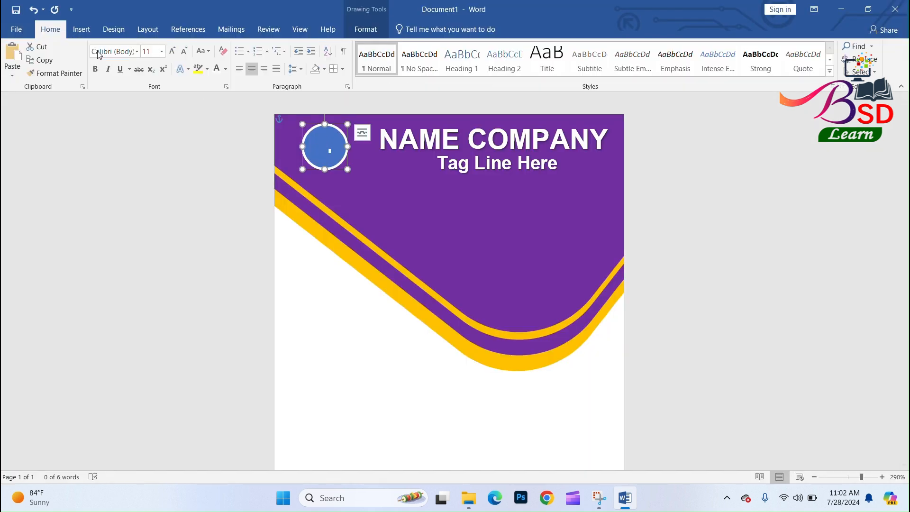
pyautogui.click(185, 51)
pyautogui.click(184, 52)
pyautogui.click(184, 52)
pyautogui.click(184, 52)
pyautogui.click(184, 52)
pyautogui.click(183, 52)
pyautogui.click(184, 51)
pyautogui.click(184, 52)
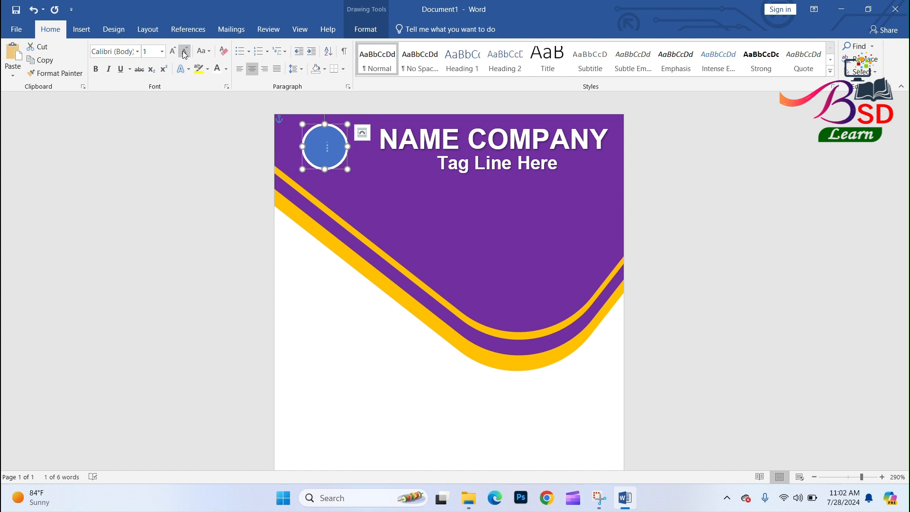
pyautogui.click(172, 52)
pyautogui.moveTo(347, 169); pyautogui.dragTo(367, 189)
pyautogui.click(183, 53)
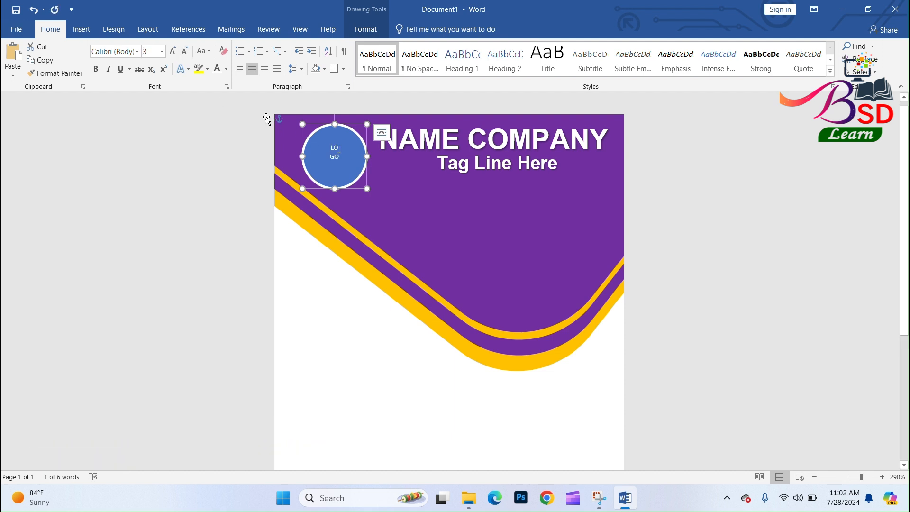
# Step: Make the LOGO text bold and set its font to Arial
pyautogui.click(96, 70)
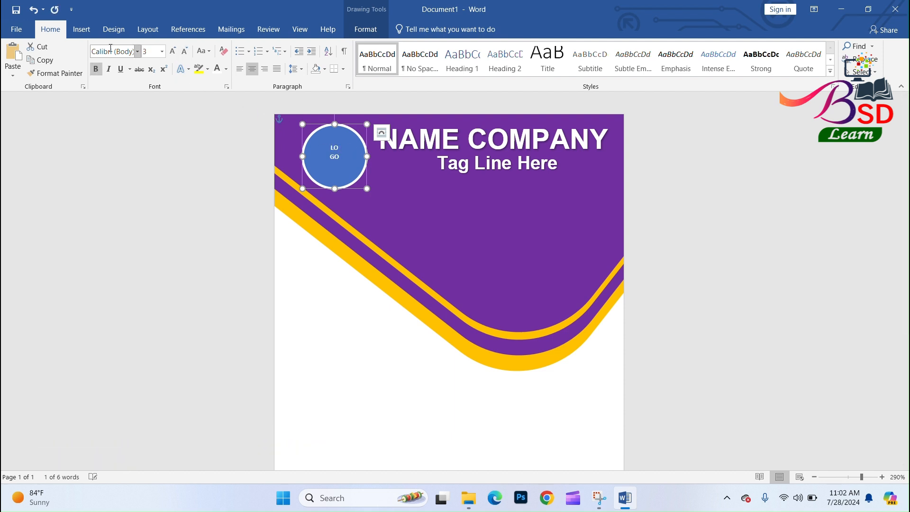
pyautogui.click(110, 50)
pyautogui.write('A')
pyautogui.press('Return')
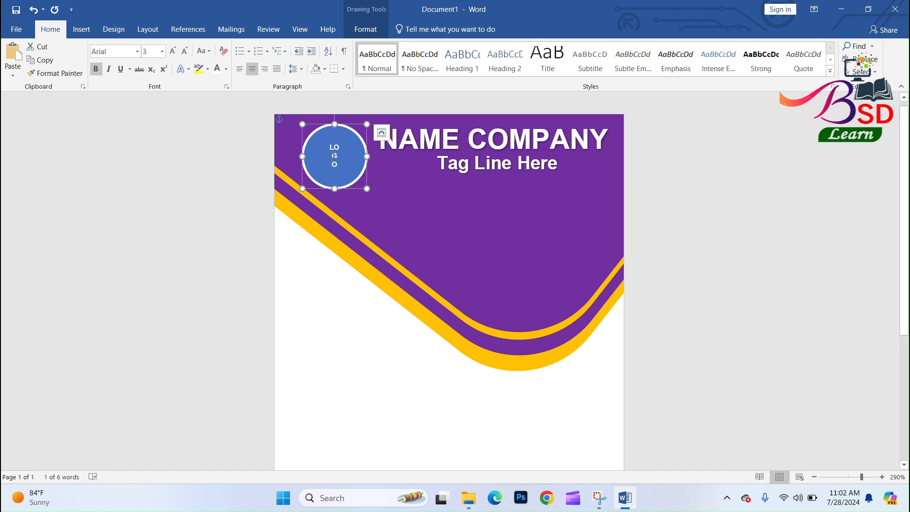
pyautogui.click(811, 209)
# Step: Duplicate the LOGO circle, then move the copy over the lower stripes and enlarge it to about 0.99"
pyautogui.click(319, 166)
pyautogui.rightClick(321, 166)
pyautogui.click(332, 188)
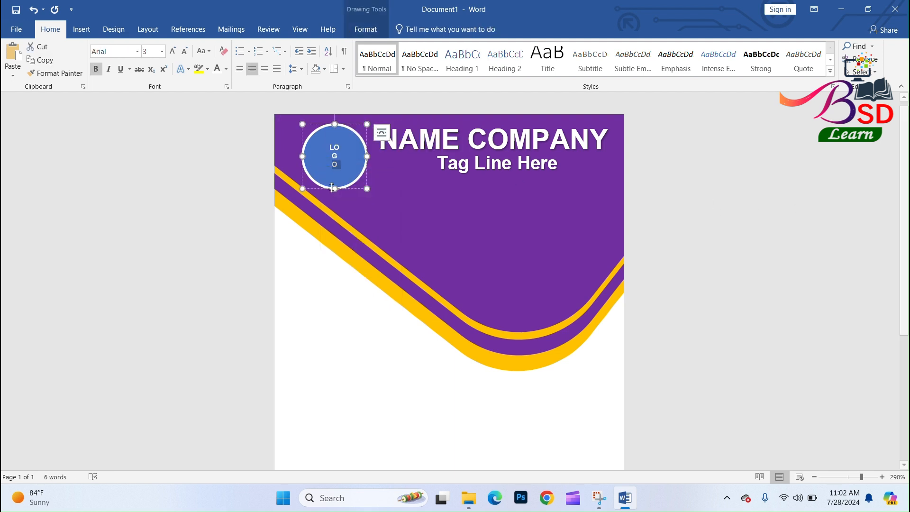
pyautogui.click(573, 197)
pyautogui.click(306, 173)
pyautogui.rightClick(306, 174)
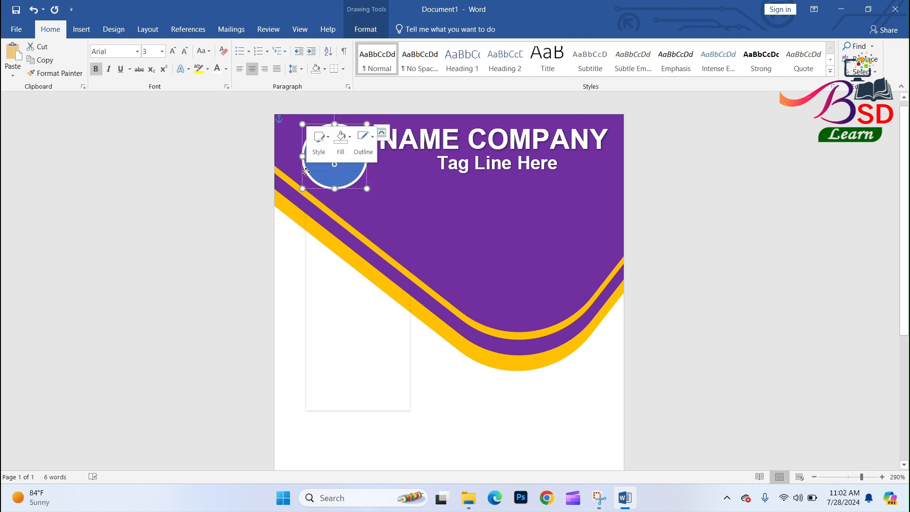
pyautogui.click(319, 190)
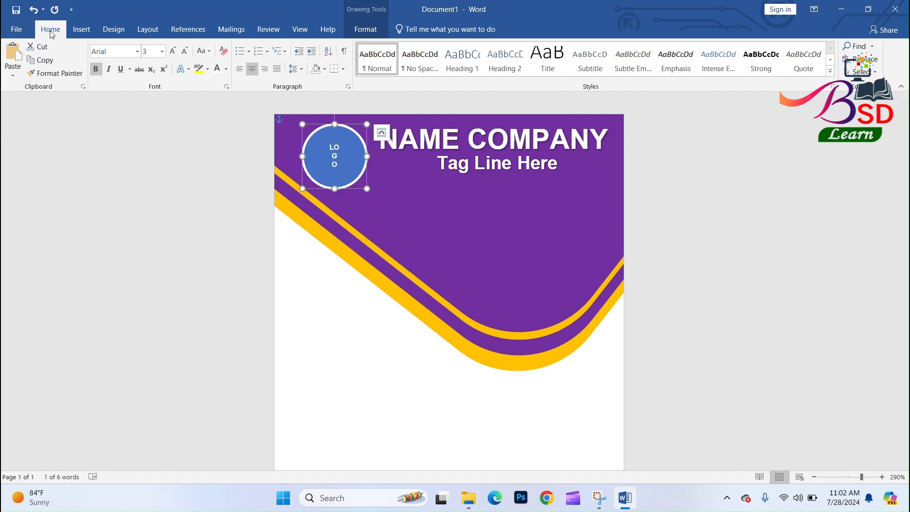
pyautogui.click(12, 56)
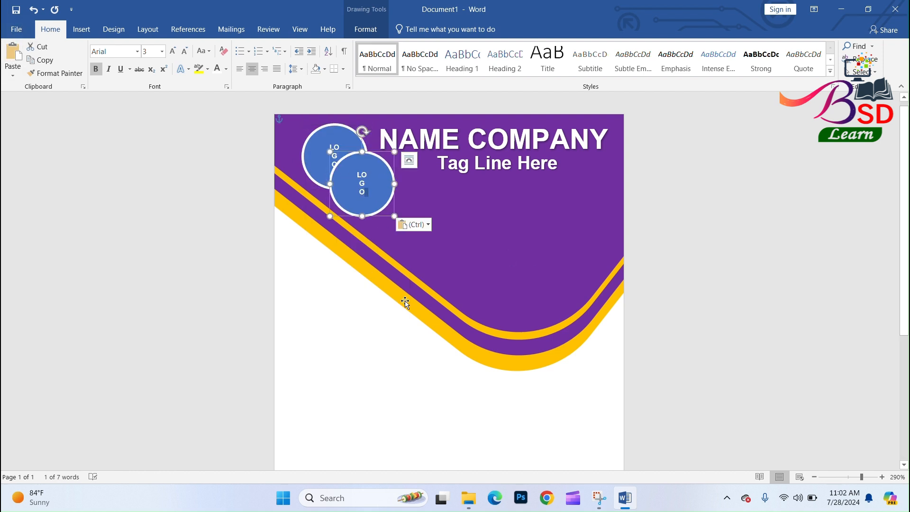
pyautogui.moveTo(368, 218); pyautogui.dragTo(534, 433)
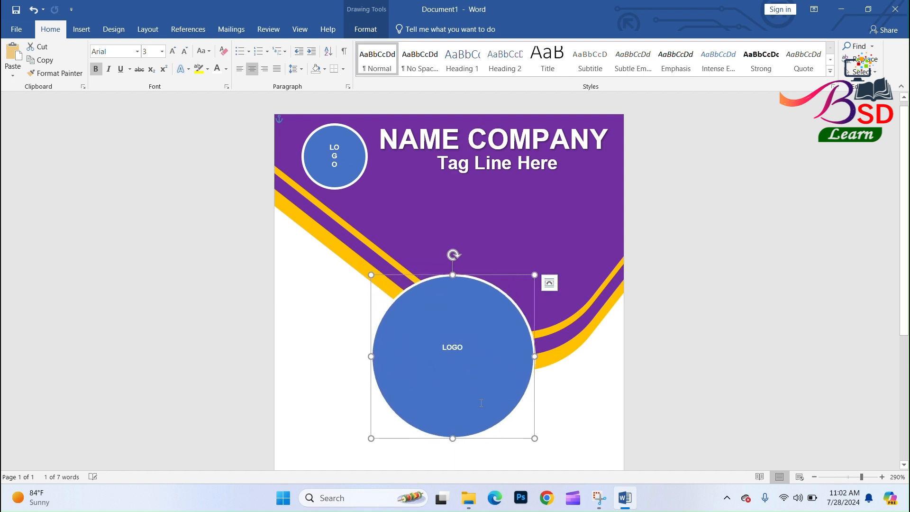
# Step: Delete the LOGO text from the large circle and move the circle up and left across the stripes
pyautogui.moveTo(490, 410); pyautogui.dragTo(443, 344)
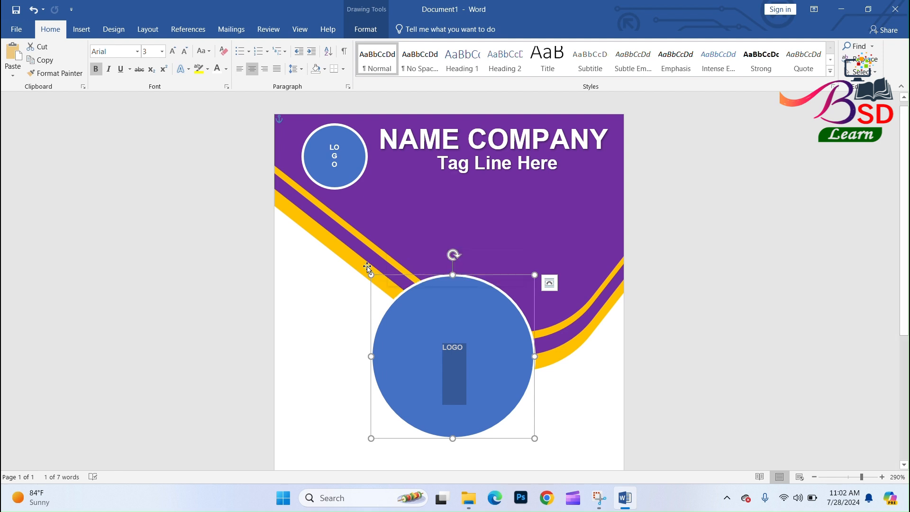
pyautogui.press('BackSpace')
pyautogui.click(392, 275)
pyautogui.moveTo(435, 305); pyautogui.dragTo(381, 258)
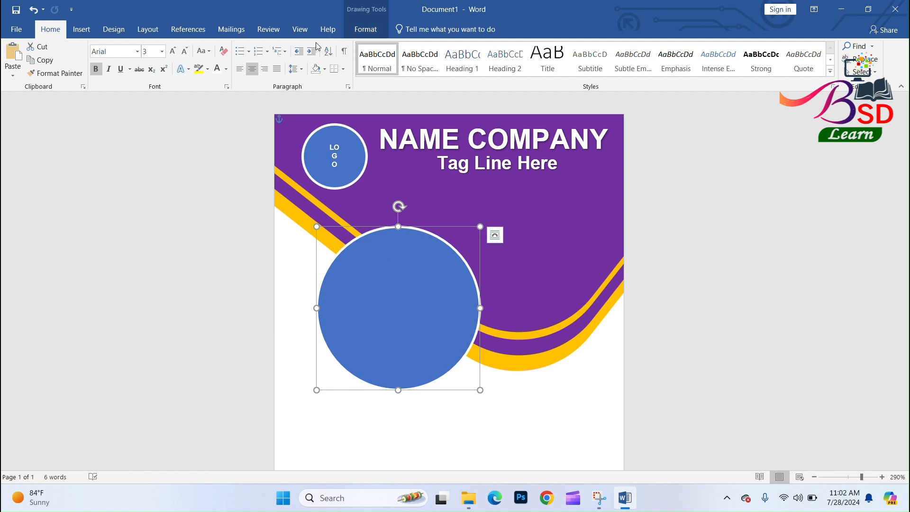
# Step: Give the large circle an orange outline with a weight of 3 pt
pyautogui.click(369, 34)
pyautogui.click(370, 35)
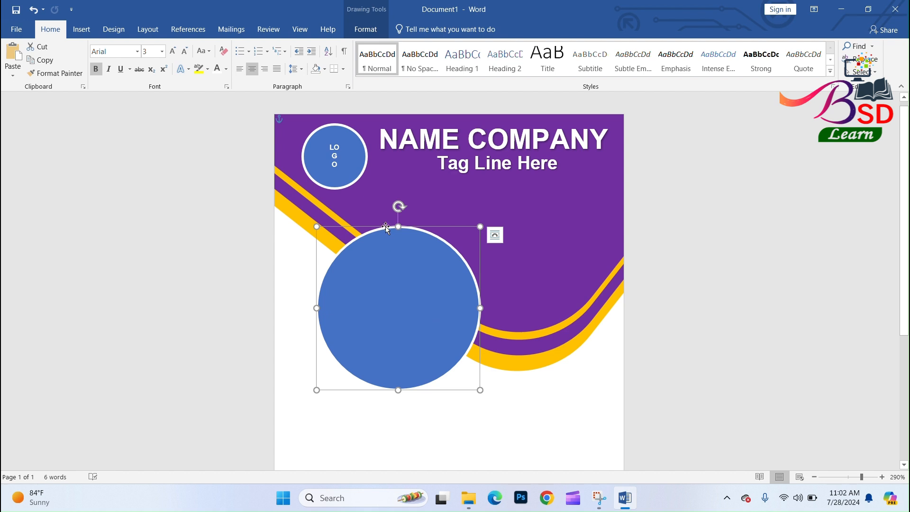
pyautogui.click(360, 33)
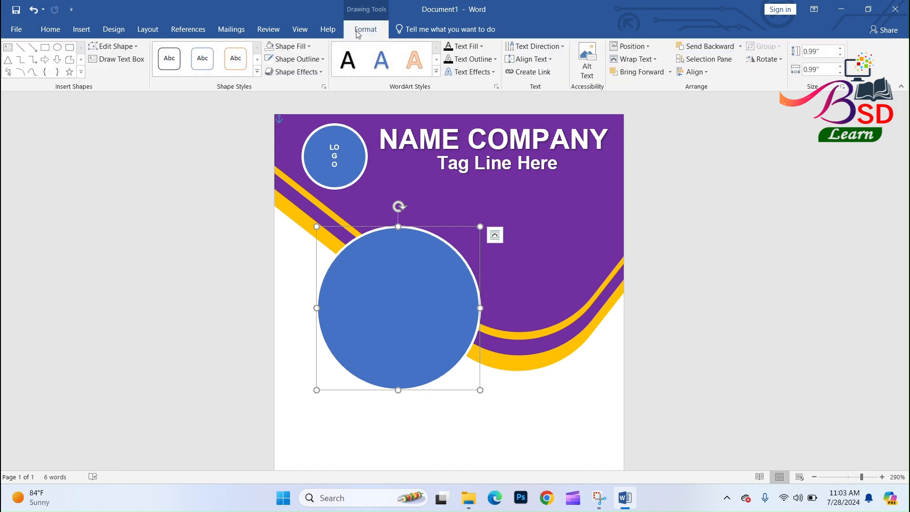
pyautogui.click(303, 59)
pyautogui.click(288, 147)
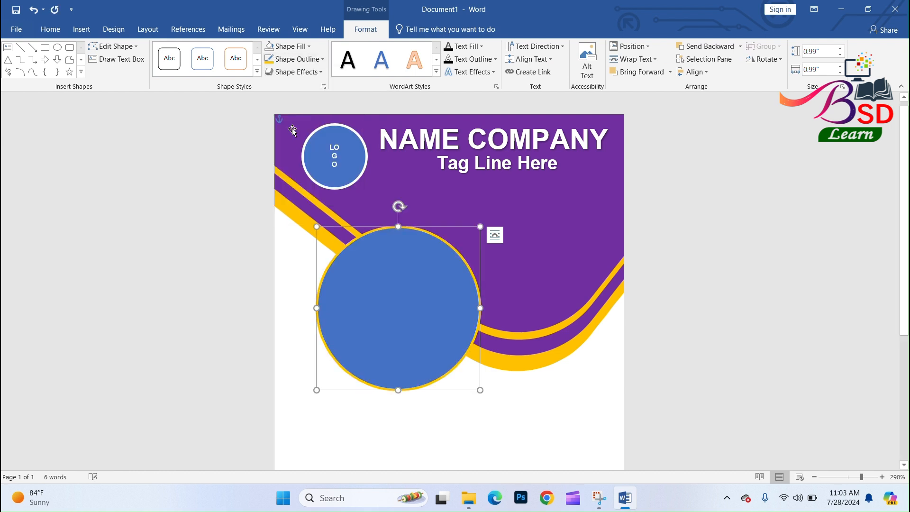
pyautogui.click(325, 61)
pyautogui.moveTo(325, 187)
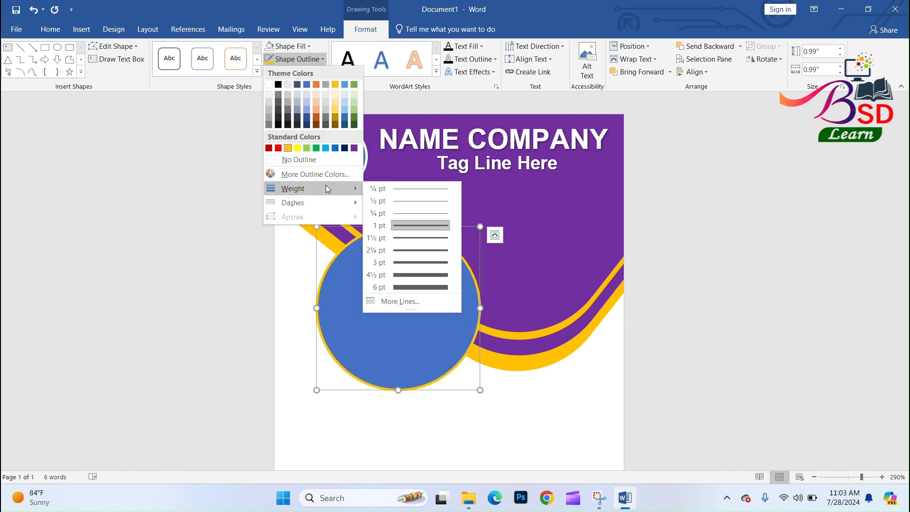
pyautogui.click(410, 263)
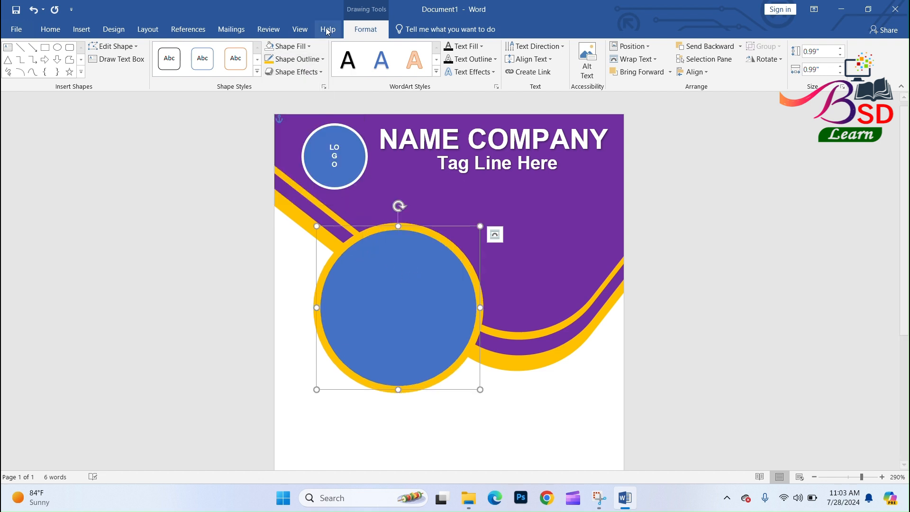
# Step: Fill the large circle with the "id card copy" picture from the Desktop folder
pyautogui.click(309, 46)
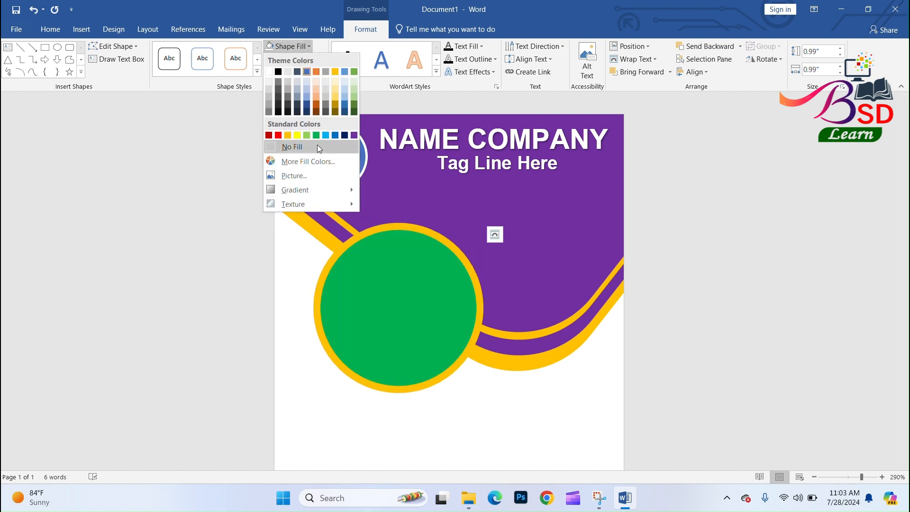
pyautogui.click(322, 175)
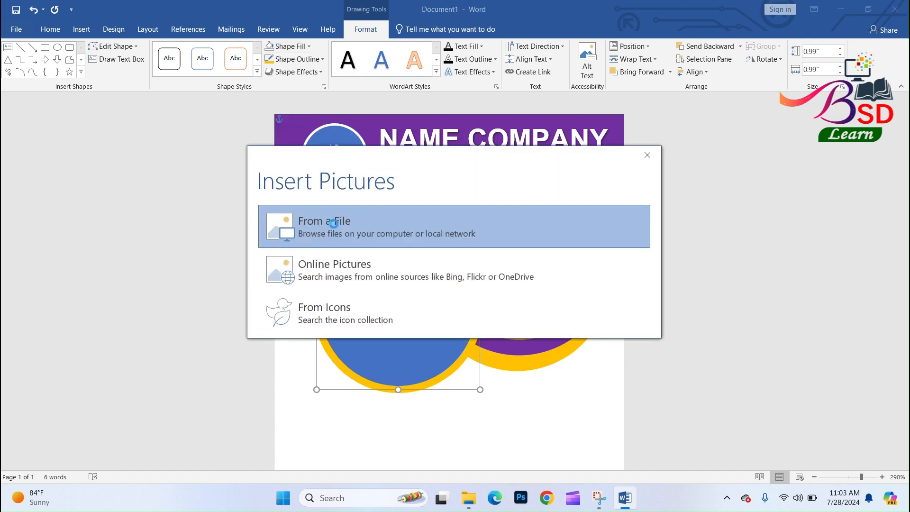
pyautogui.click(334, 223)
pyautogui.click(52, 115)
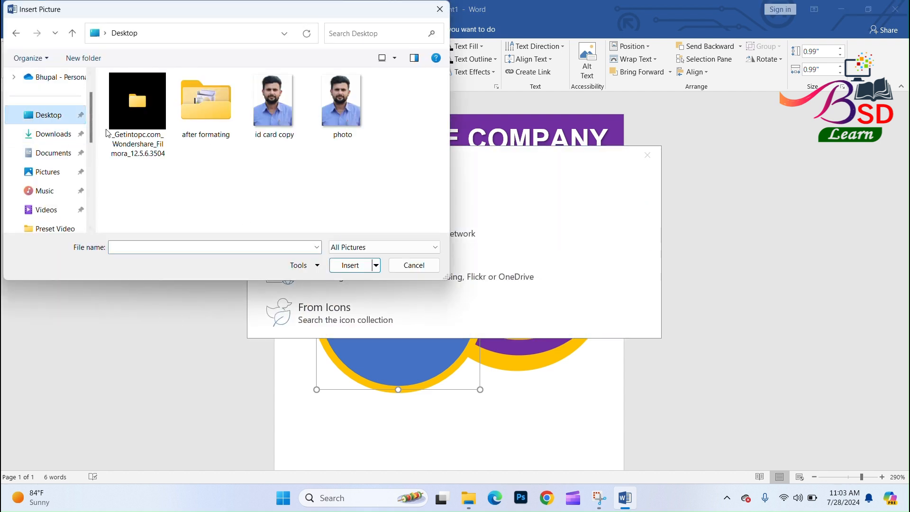
pyautogui.click(291, 107)
pyautogui.click(357, 266)
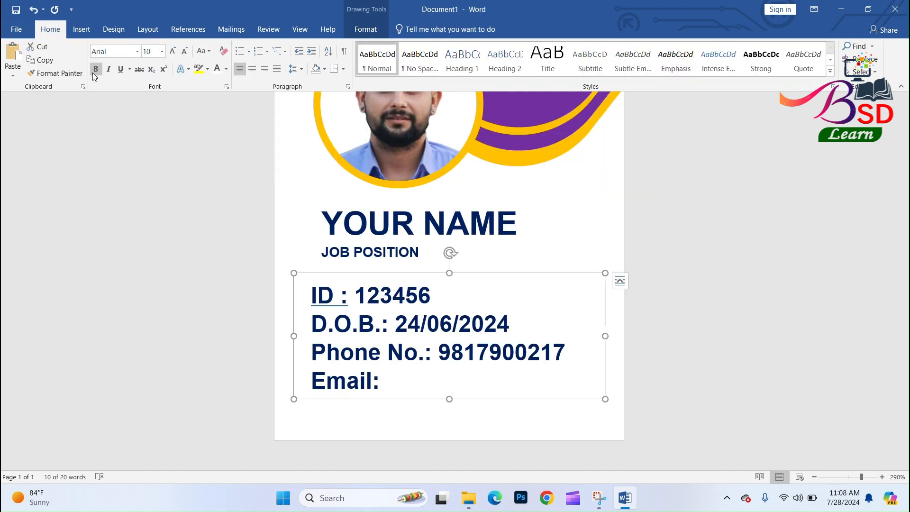
# Step: Set the ID, D.O.B., phone and email text to bold 8 pt, then shorten its text box and move it slightly down
pyautogui.click(95, 70)
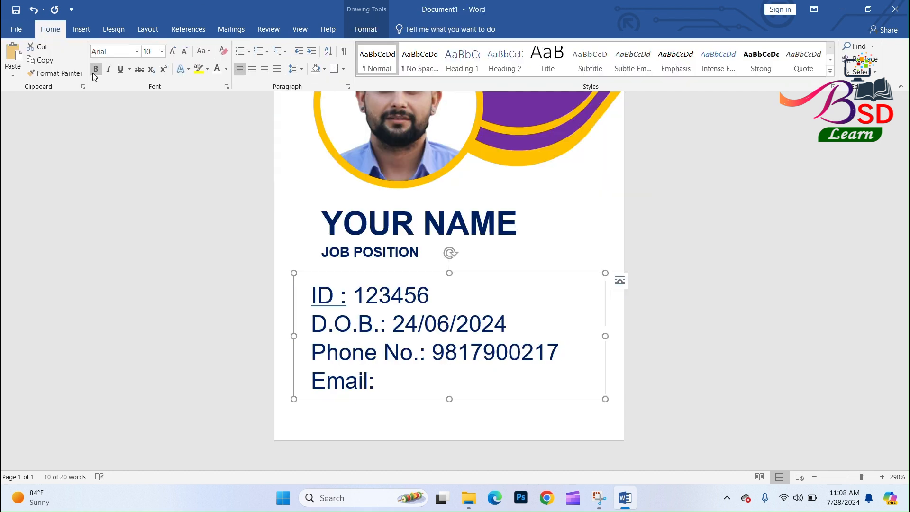
pyautogui.click(185, 51)
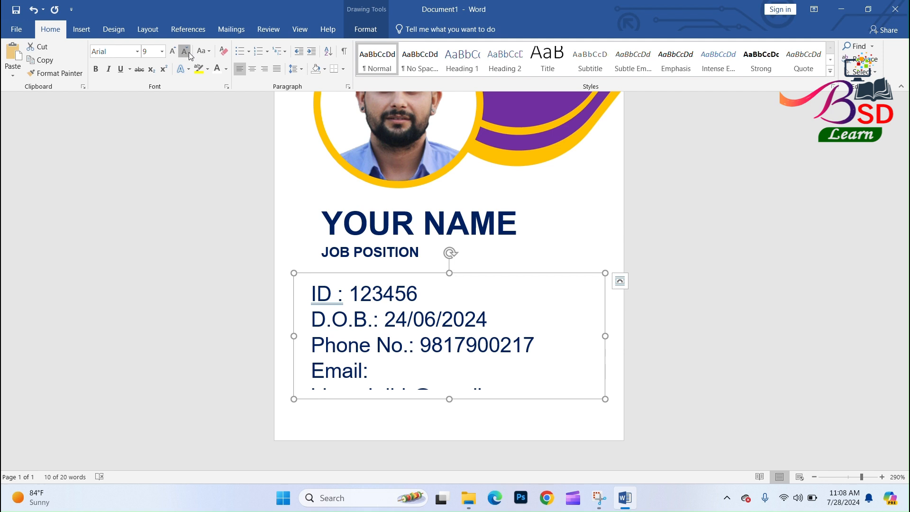
pyautogui.click(185, 51)
pyautogui.moveTo(448, 397); pyautogui.dragTo(452, 382)
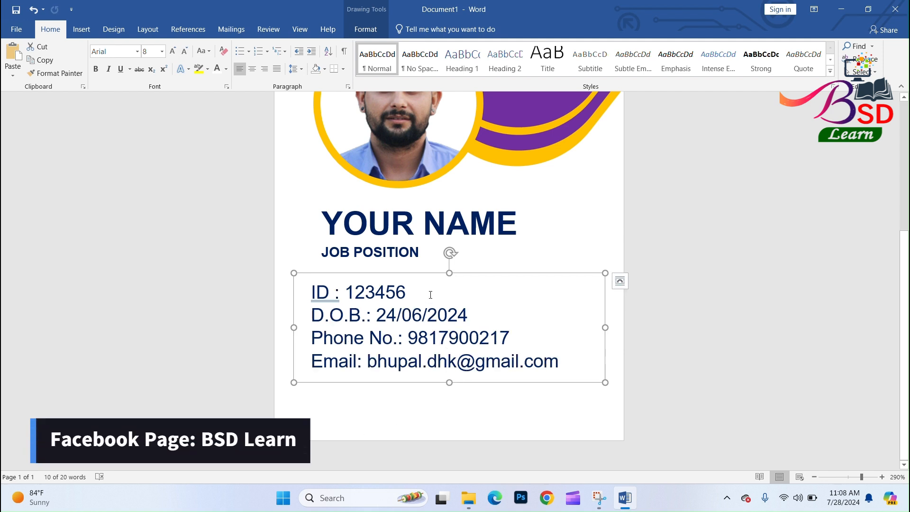
pyautogui.moveTo(431, 277); pyautogui.dragTo(431, 288)
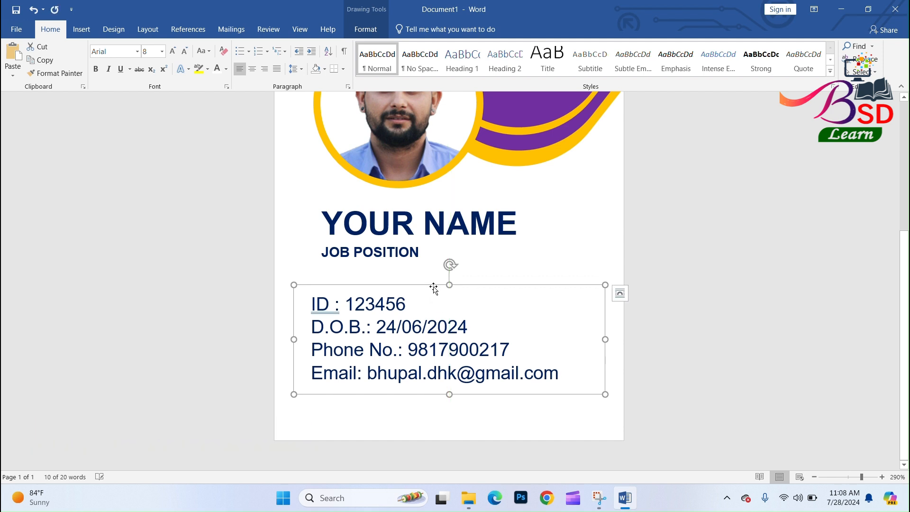
pyautogui.click(96, 69)
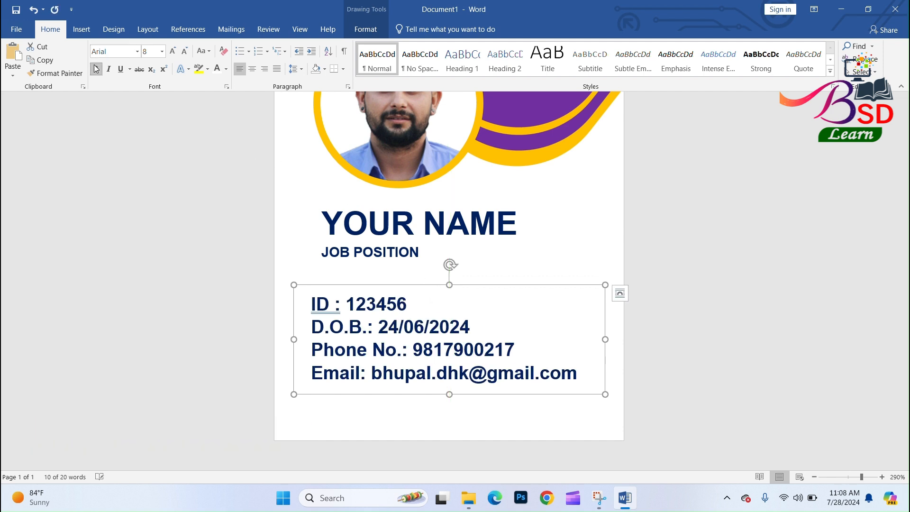
# Step: Try to align the values on the ID, D.O.B. and phone number lines with tab spacing
pyautogui.click(345, 304)
pyautogui.press('Tab')
pyautogui.click(374, 328)
pyautogui.press('Tab')
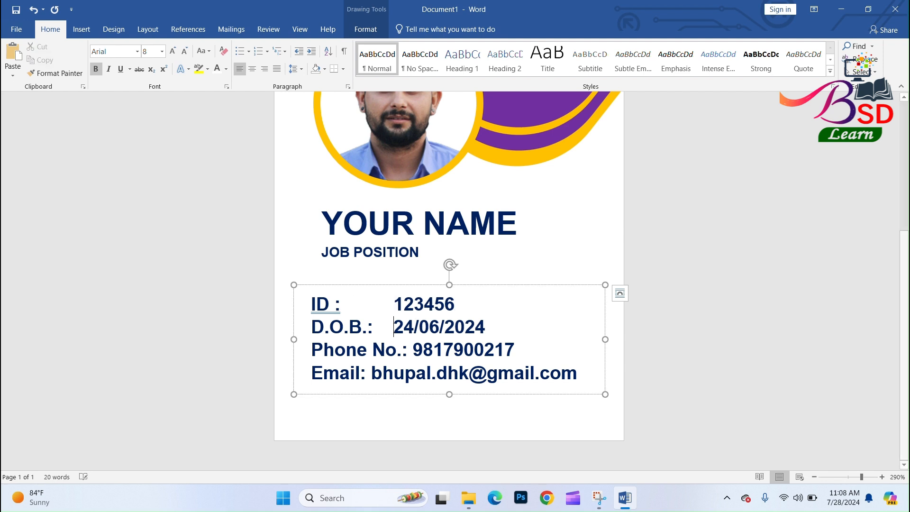
pyautogui.click(407, 349)
pyautogui.press('Tab')
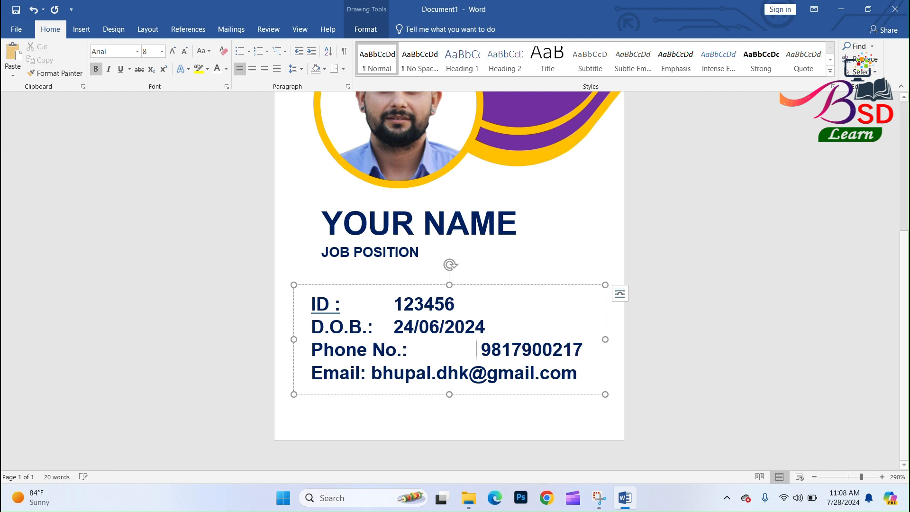
pyautogui.click(394, 326)
pyautogui.press('Tab')
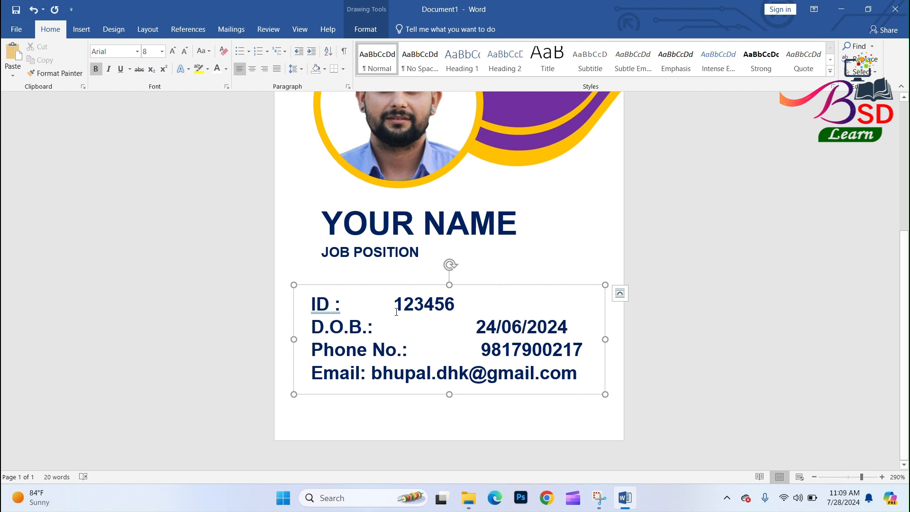
pyautogui.press('BackSpace')
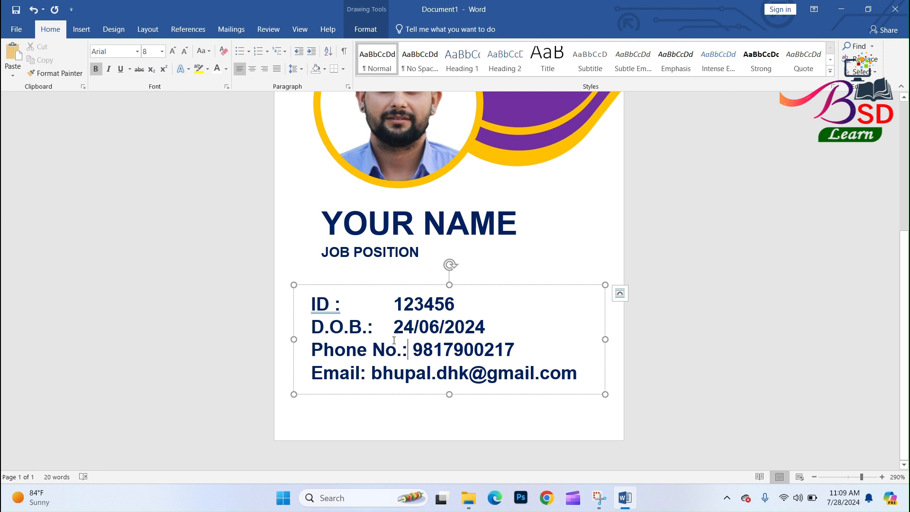
# Step: Remove the tab gaps before the values and add space before the colons on the ID, D.O.B. and phone lines
pyautogui.press('BackSpace')
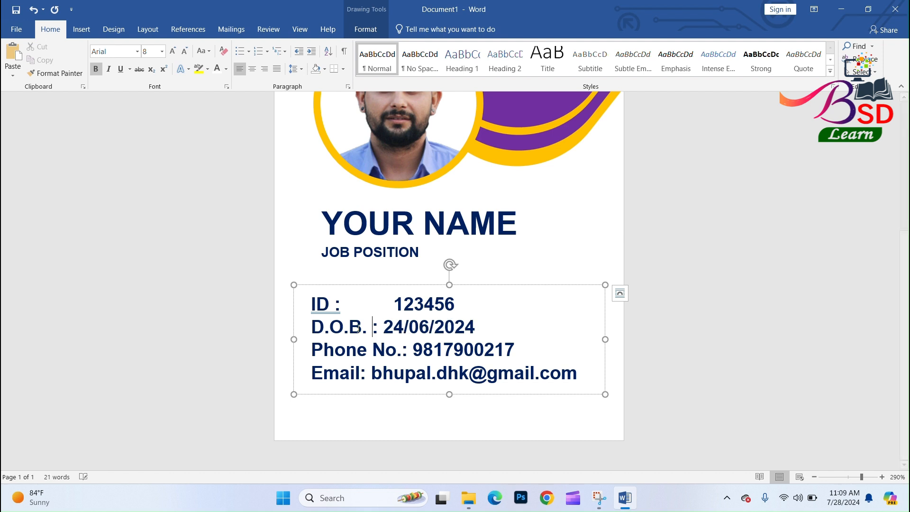
pyautogui.click(332, 306)
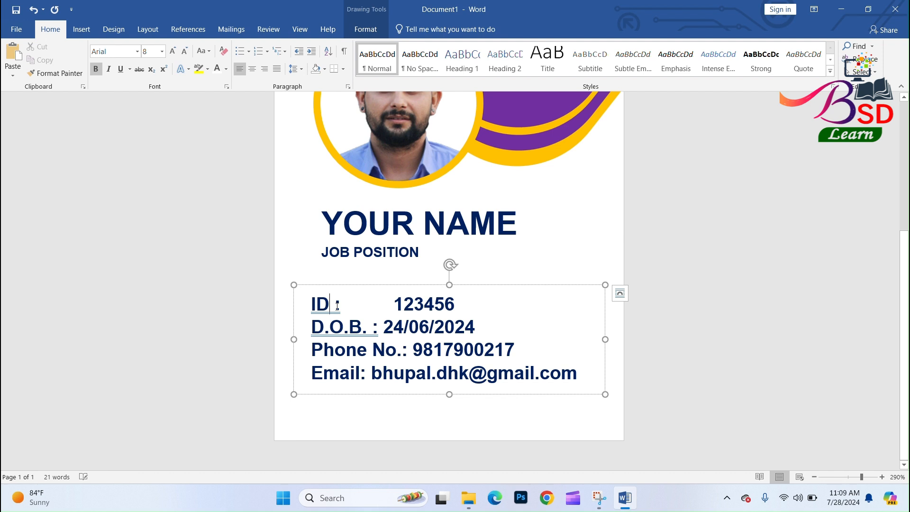
pyautogui.press('Tab')
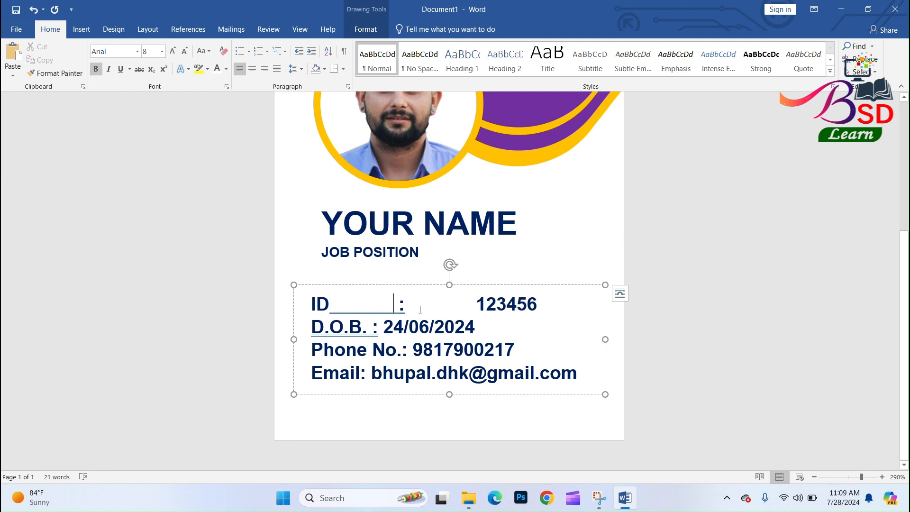
pyautogui.press('BackSpace')
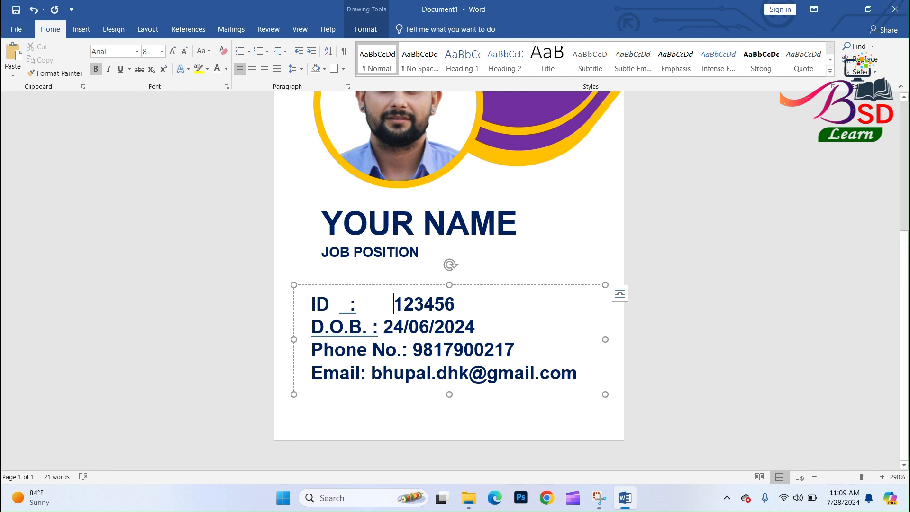
pyautogui.press('BackSpace')
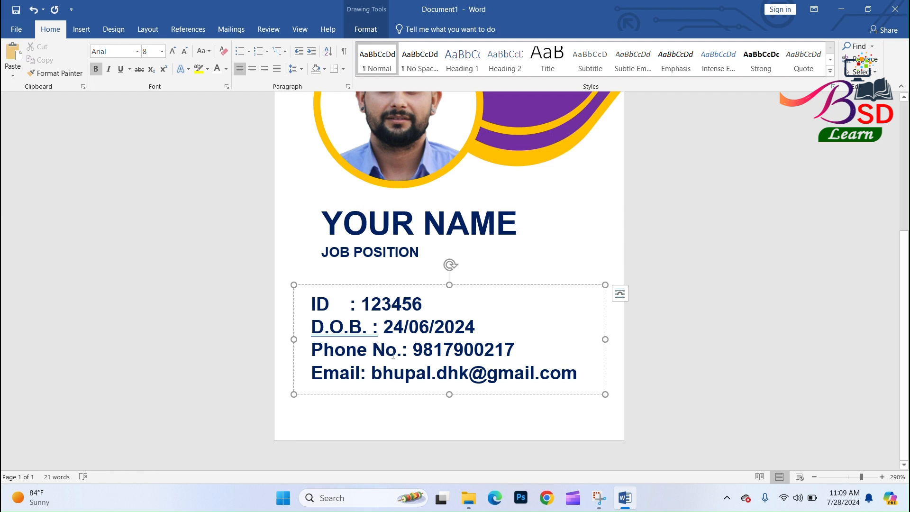
pyautogui.click(402, 349)
pyautogui.click(416, 350)
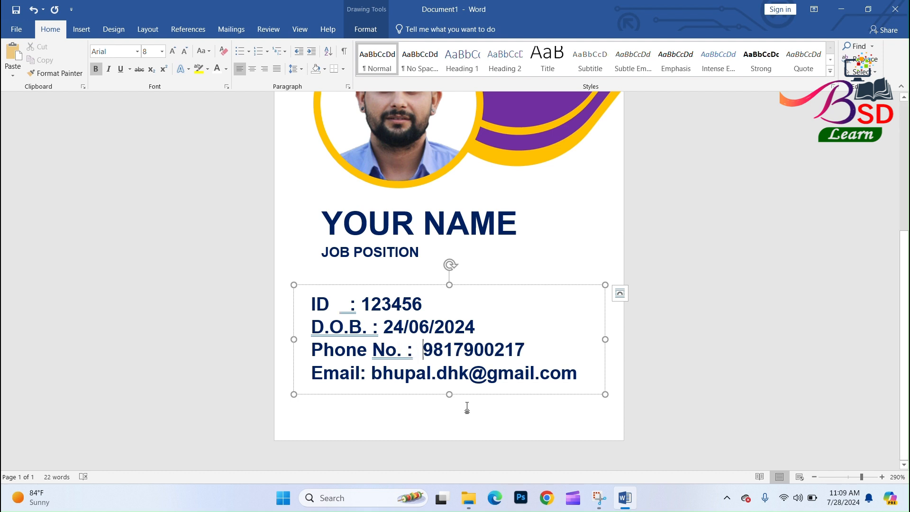
pyautogui.click(758, 371)
# Step: Draw a rectangle about 1.85" wide and 0.19" high below the email line at the bottom of the card
pyautogui.scroll(-3, 555, 288)
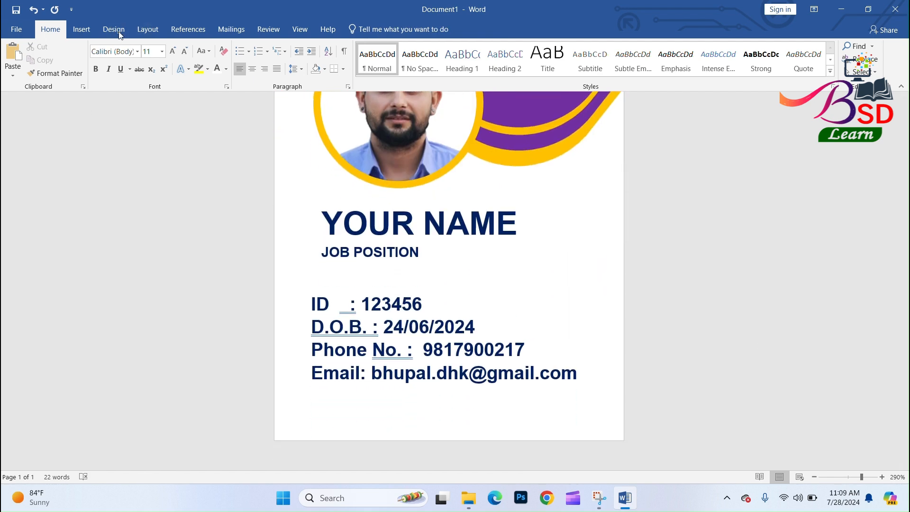
pyautogui.click(81, 29)
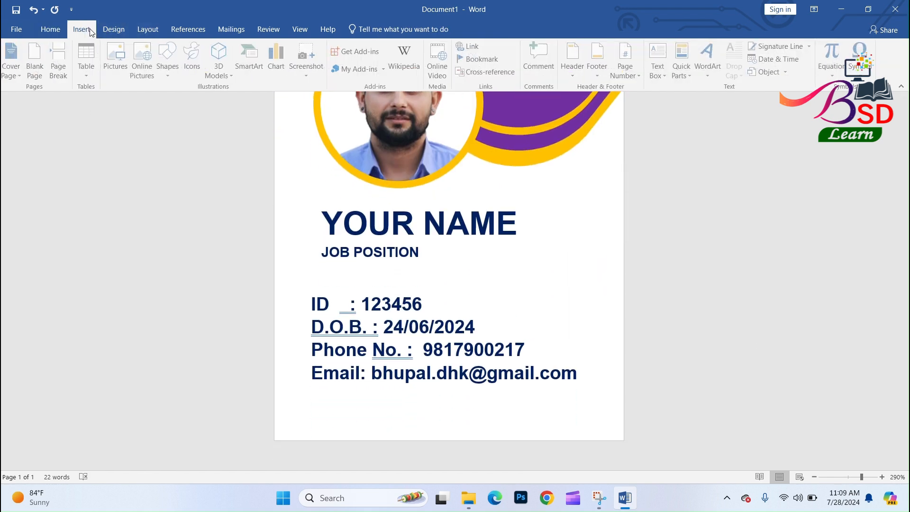
pyautogui.click(175, 74)
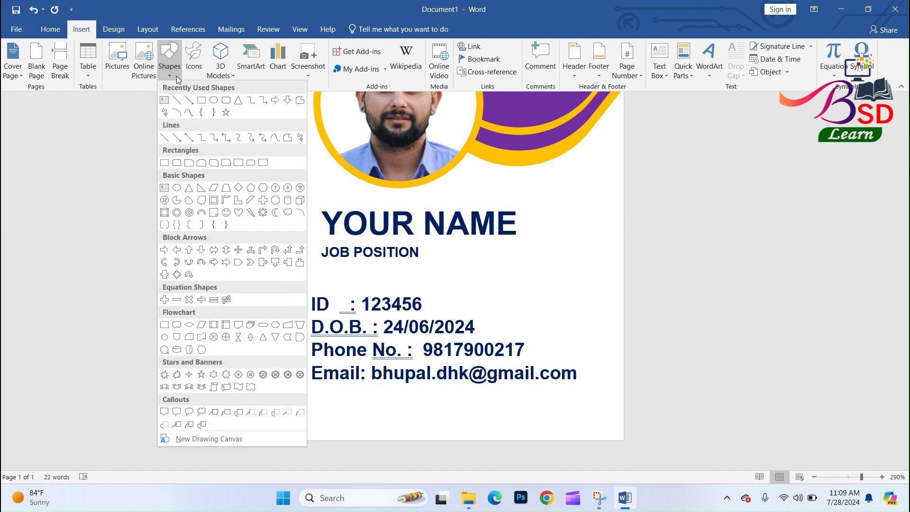
pyautogui.click(169, 164)
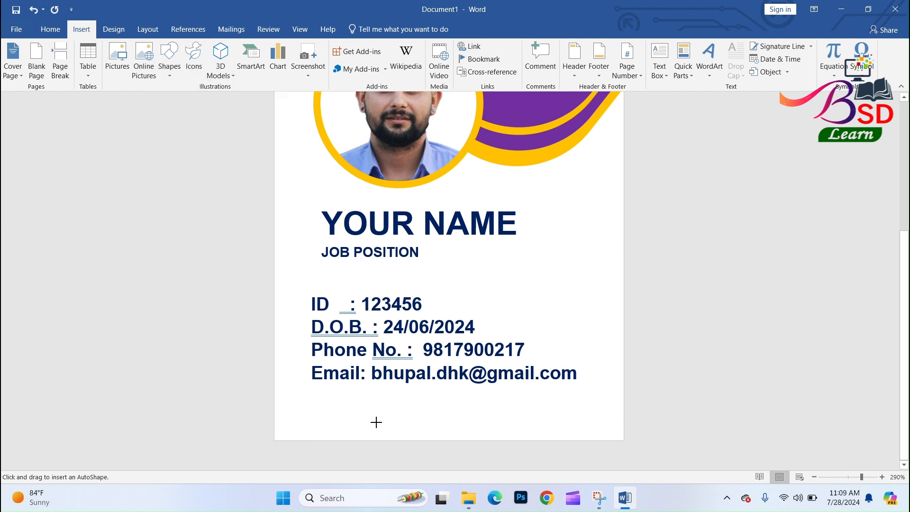
pyautogui.moveTo(296, 402); pyautogui.dragTo(602, 434)
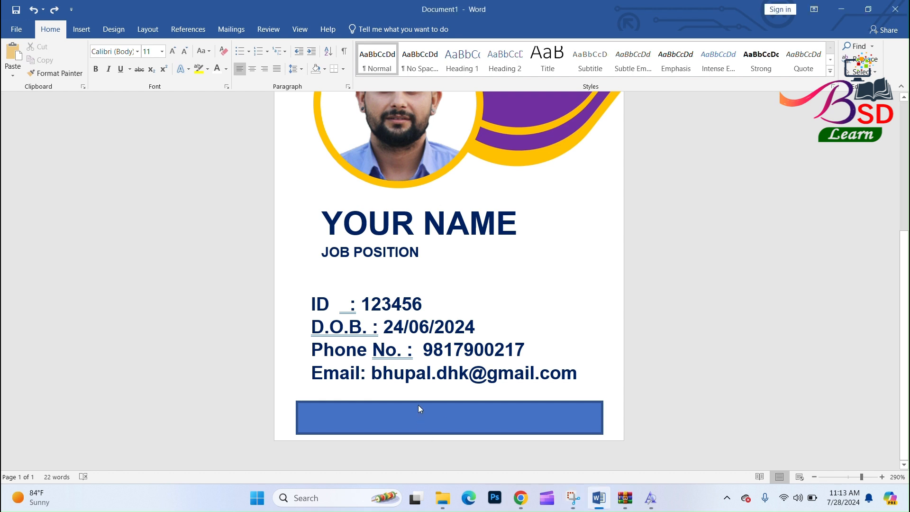
# Step: Remove the fill and the outline from the rectangle at the bottom of the card
pyautogui.click(417, 403)
pyautogui.rightClick(417, 403)
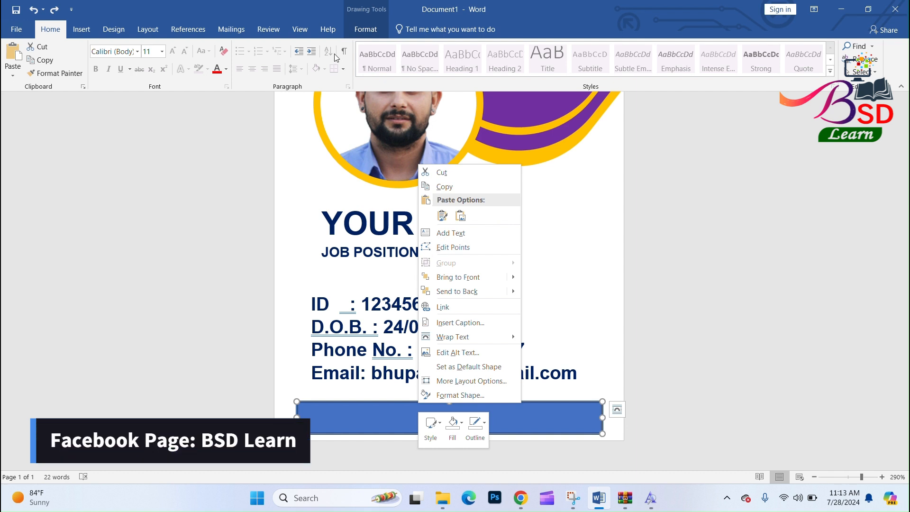
pyautogui.click(363, 30)
pyautogui.click(298, 59)
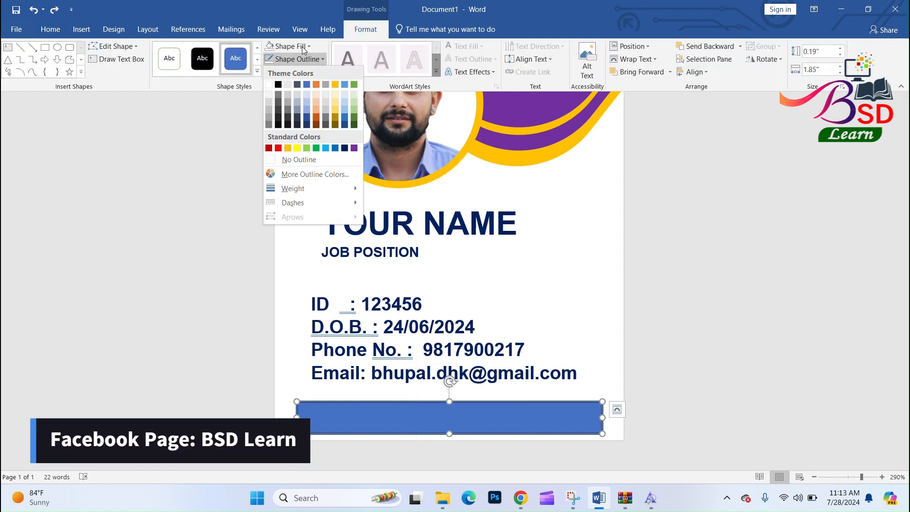
pyautogui.click(301, 47)
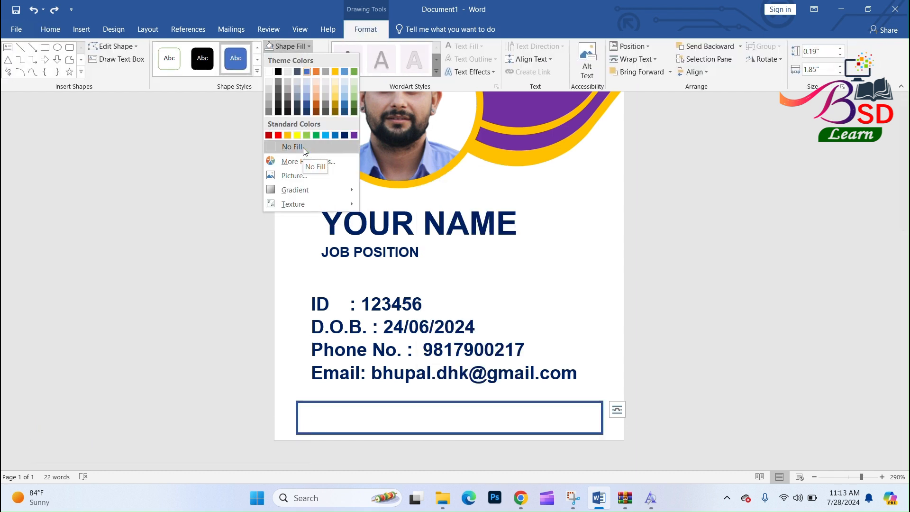
pyautogui.click(303, 147)
pyautogui.click(298, 59)
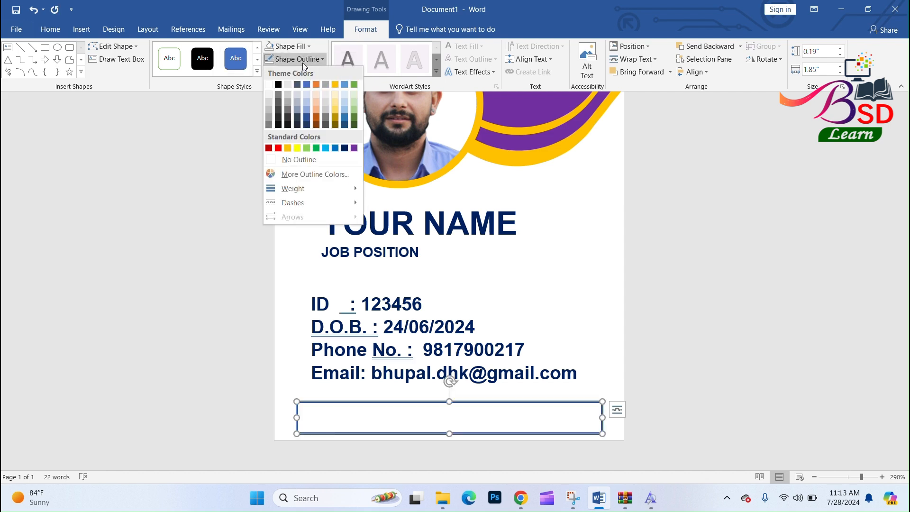
pyautogui.click(304, 159)
# Step: Add a phone number as text inside the rectangle at the bottom of the card
pyautogui.click(400, 417)
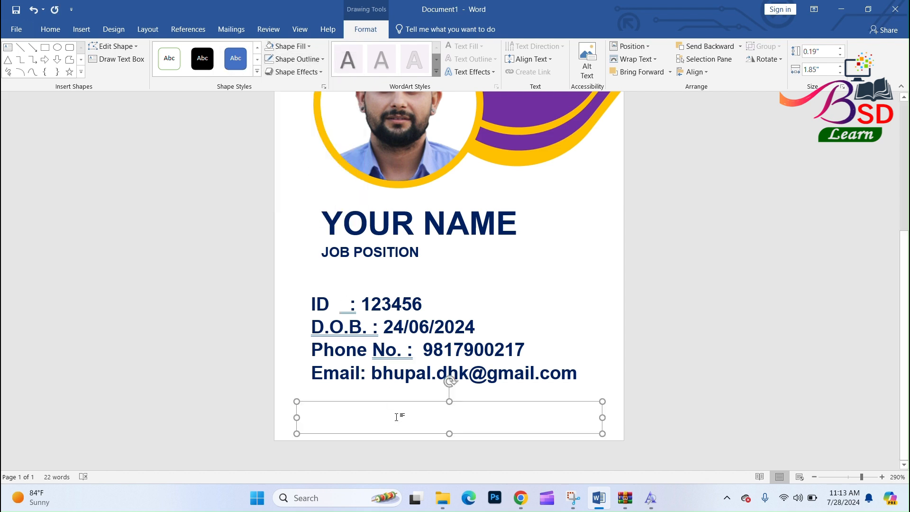
pyautogui.scroll(-3, 385, 331)
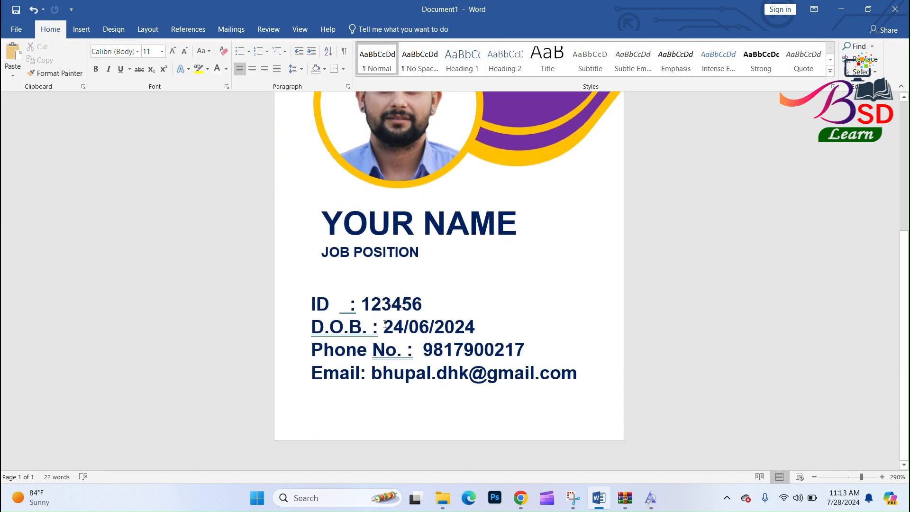
pyautogui.click(400, 407)
pyautogui.rightClick(400, 406)
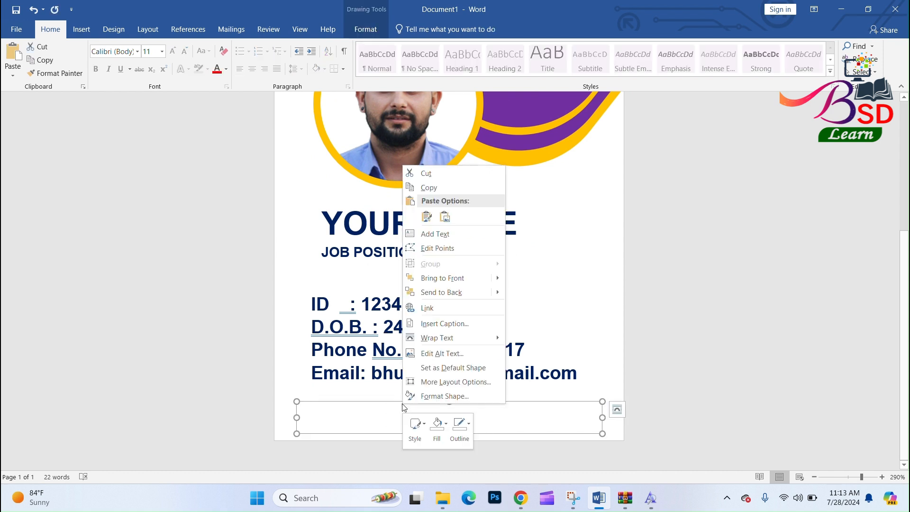
pyautogui.click(445, 234)
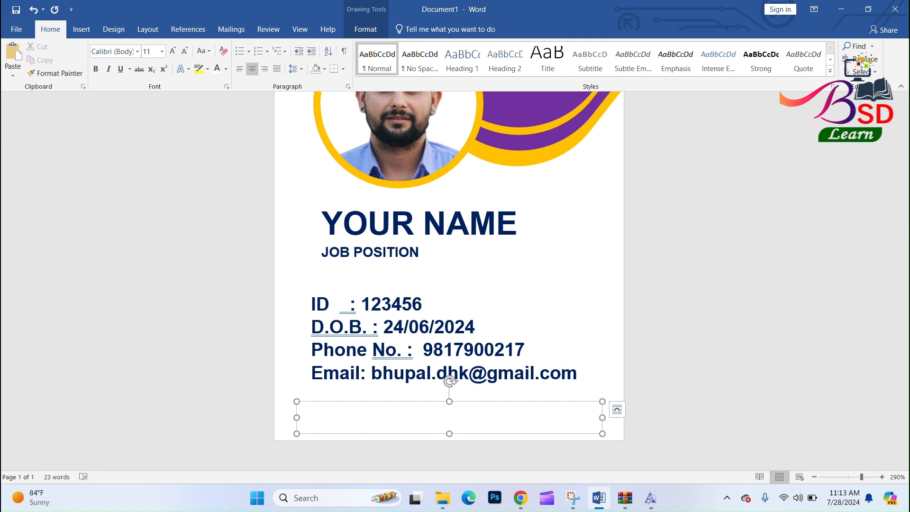
pyautogui.write('Your comp')
pyautogui.press('BackSpace')
# Step: Extend the bottom rectangle downward past the card's lower edge and change its text color to black
pyautogui.click(483, 402)
pyautogui.moveTo(449, 434); pyautogui.dragTo(451, 444)
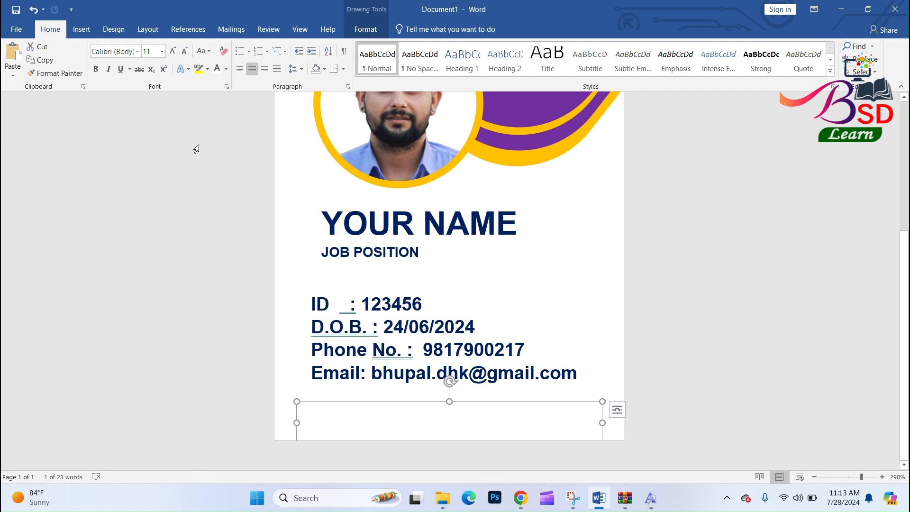
pyautogui.click(226, 71)
pyautogui.click(229, 115)
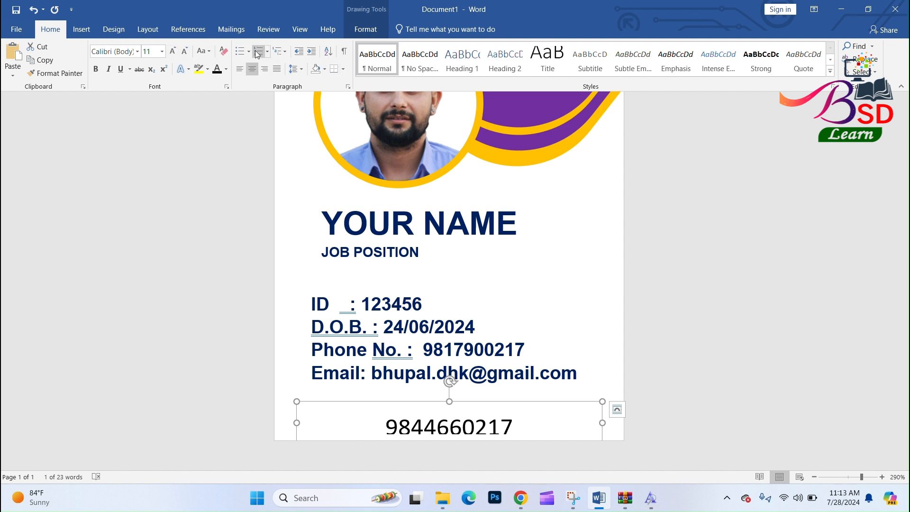
pyautogui.click(342, 69)
pyautogui.click(342, 70)
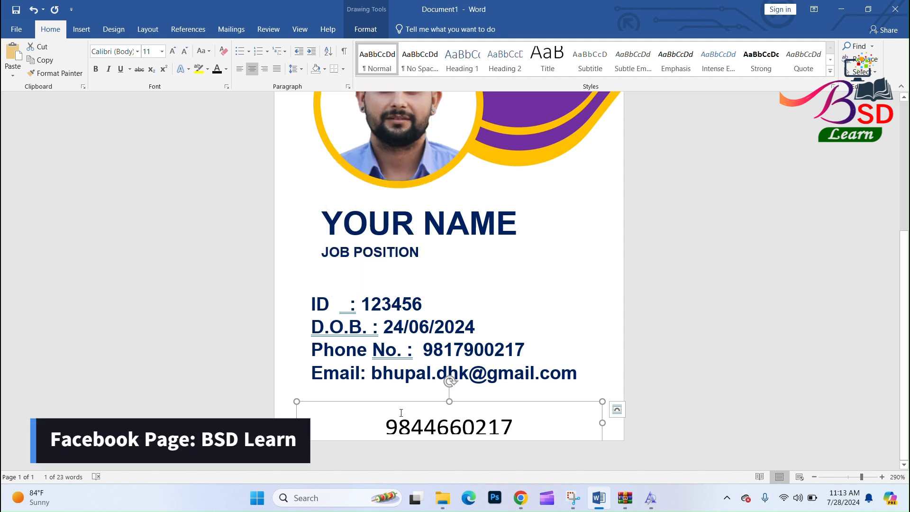
# Step: Fit the bottom phone-number rectangle inside the card, making it slightly taller, and change its text to the "barcode font" typeface
pyautogui.moveTo(400, 406); pyautogui.dragTo(404, 392)
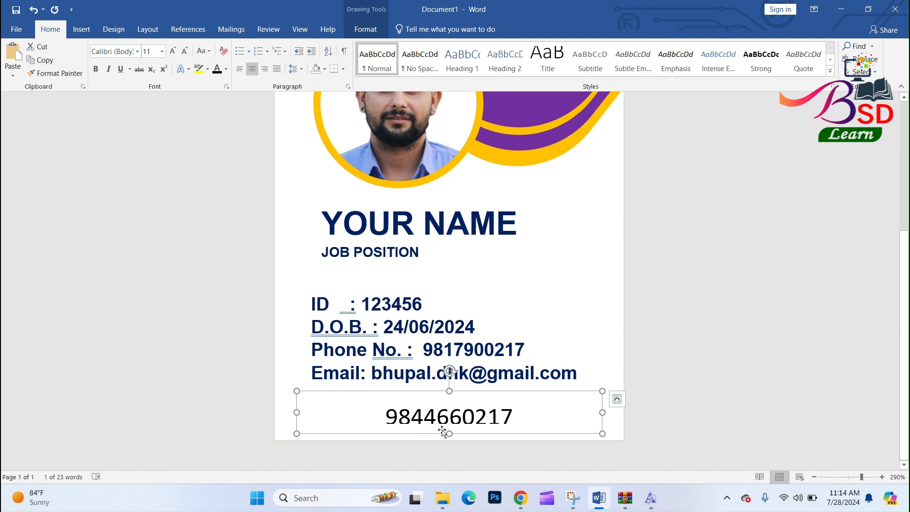
pyautogui.moveTo(450, 434); pyautogui.dragTo(449, 438)
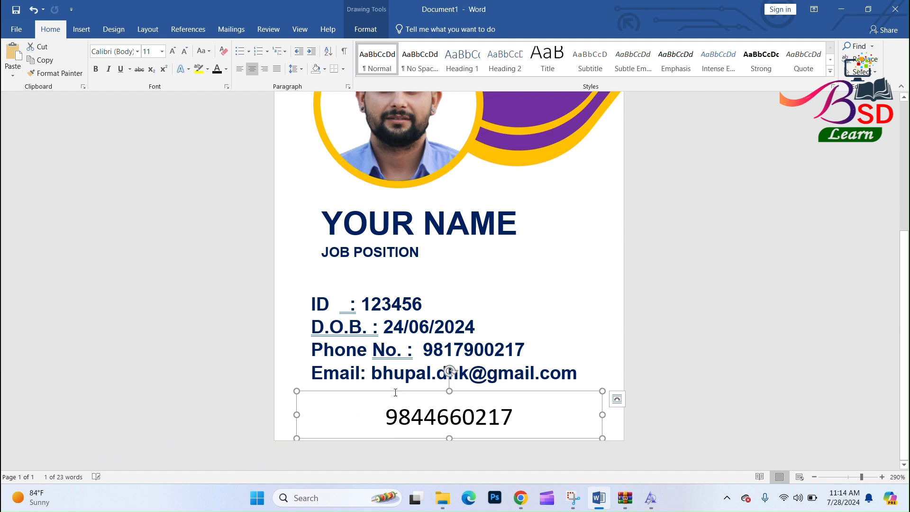
pyautogui.click(121, 52)
pyautogui.write('barcode font')
pyautogui.press('Return')
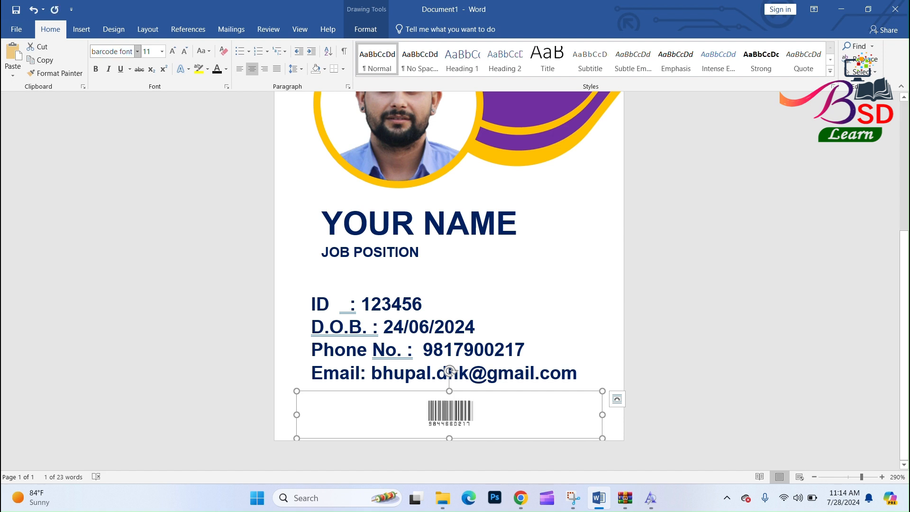
# Step: Enlarge the barcode text at the bottom of the card to 72 pt
pyautogui.click(175, 53)
pyautogui.click(174, 53)
pyautogui.click(174, 53)
pyautogui.click(175, 53)
pyautogui.click(174, 53)
pyautogui.click(175, 53)
pyautogui.click(174, 52)
pyautogui.click(174, 53)
pyautogui.click(174, 52)
pyautogui.click(174, 52)
pyautogui.click(174, 53)
pyautogui.click(174, 53)
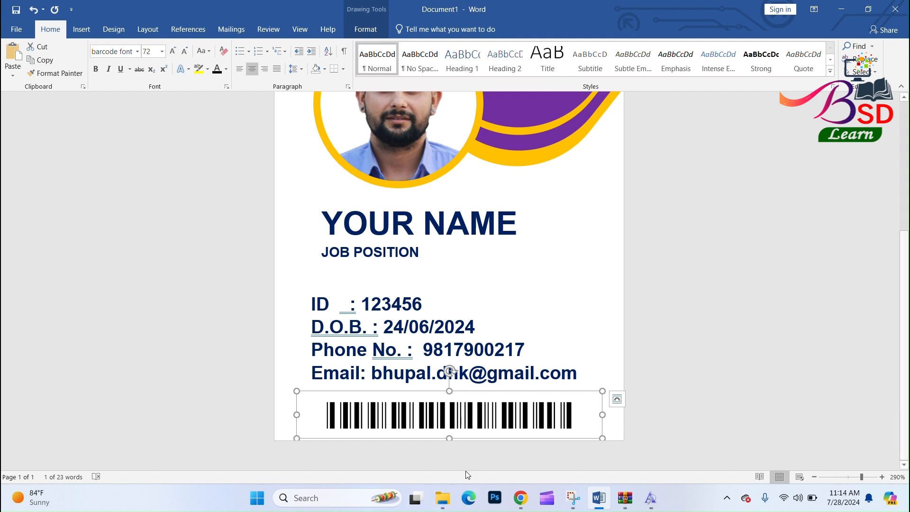
# Step: Extend the barcode's rectangle past the card's lower edge and move it up slightly so the barcode sits just below the email line
pyautogui.moveTo(449, 438); pyautogui.dragTo(452, 448)
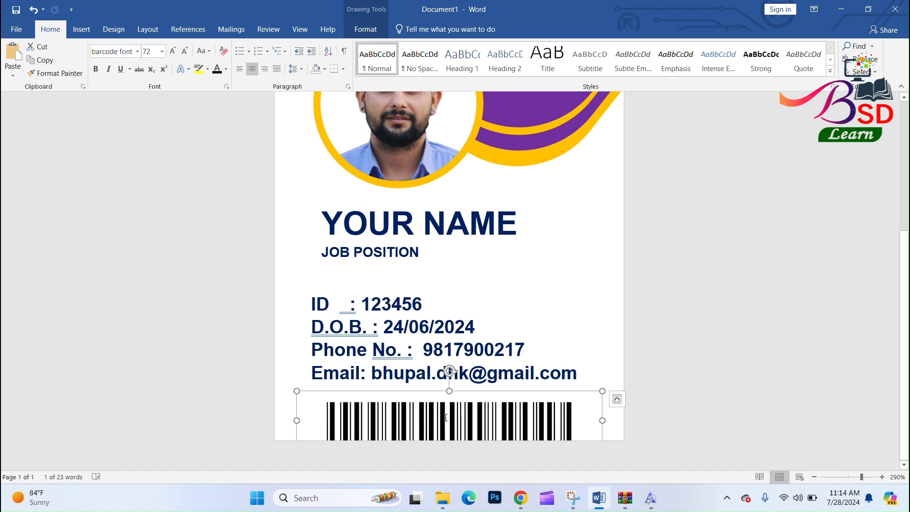
pyautogui.moveTo(435, 392); pyautogui.dragTo(435, 388)
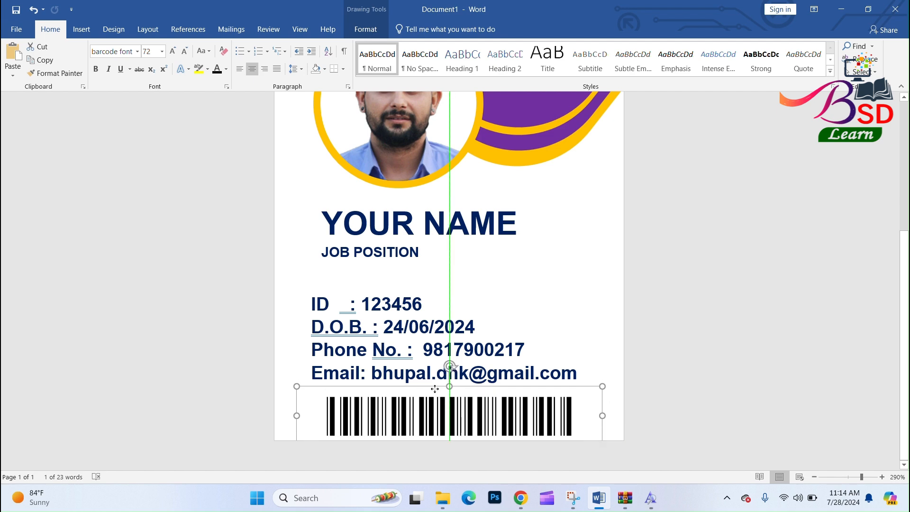
pyautogui.click(773, 400)
pyautogui.scroll(5, 772, 385)
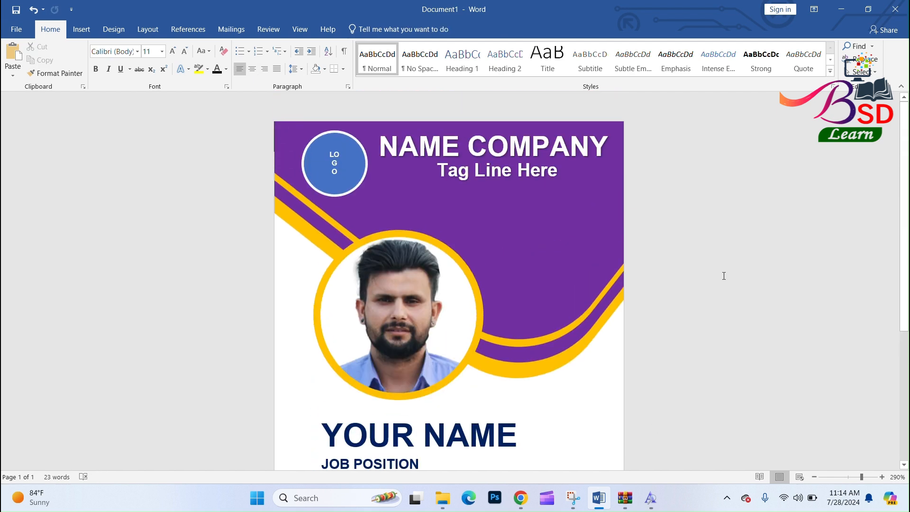
pyautogui.scroll(-14, 723, 286)
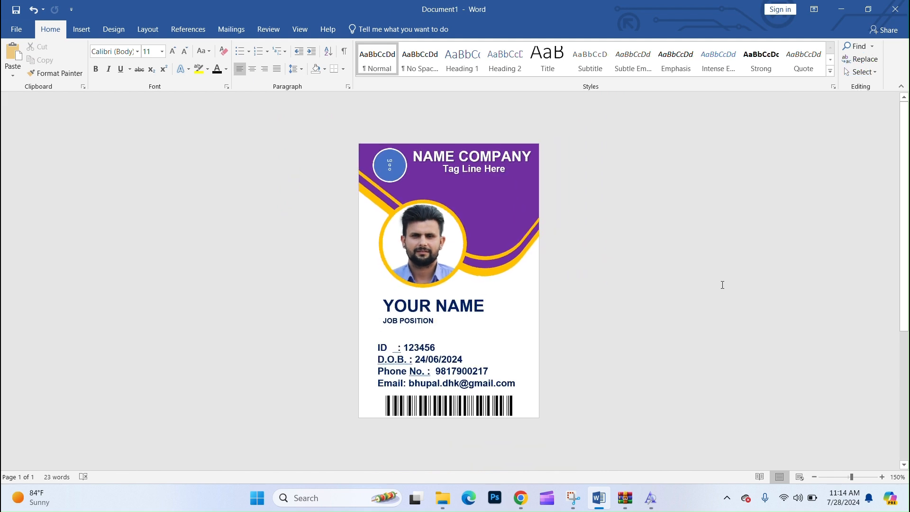
# Step: Open the file management view for the finished ID card document
pyautogui.click(16, 29)
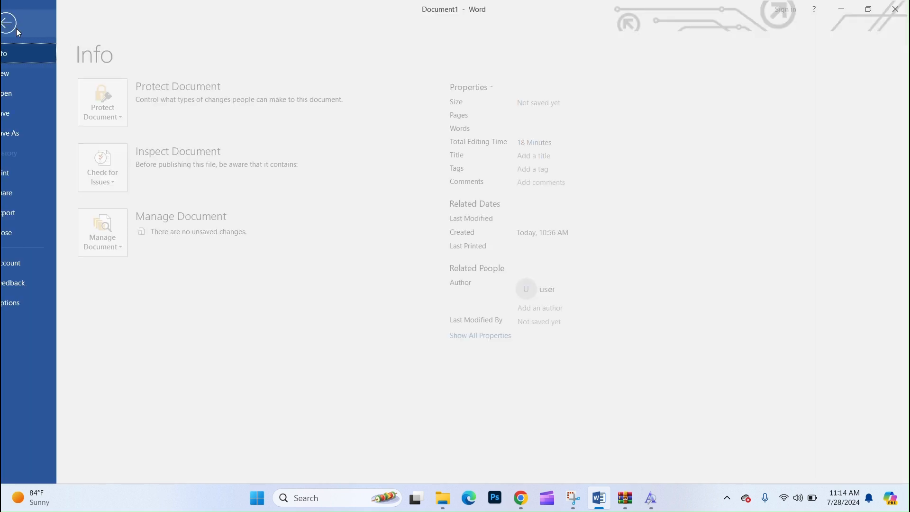